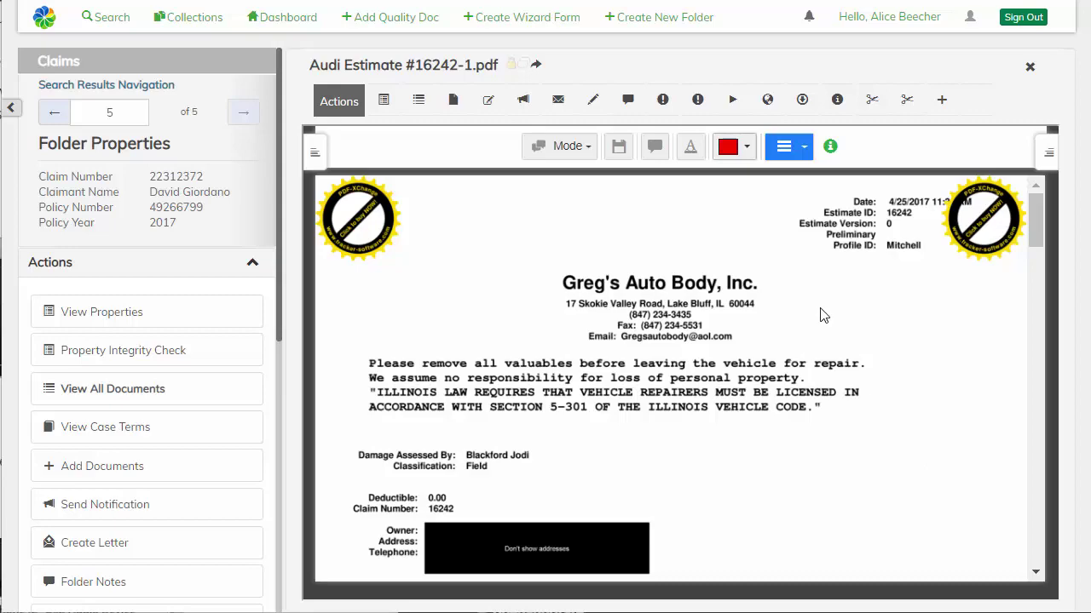
# - Start a notification for the open Audi estimate and add the colleague who should review it as assignee
pyautogui.scroll(-3, 822, 316)
pyautogui.scroll(-15, 822, 315)
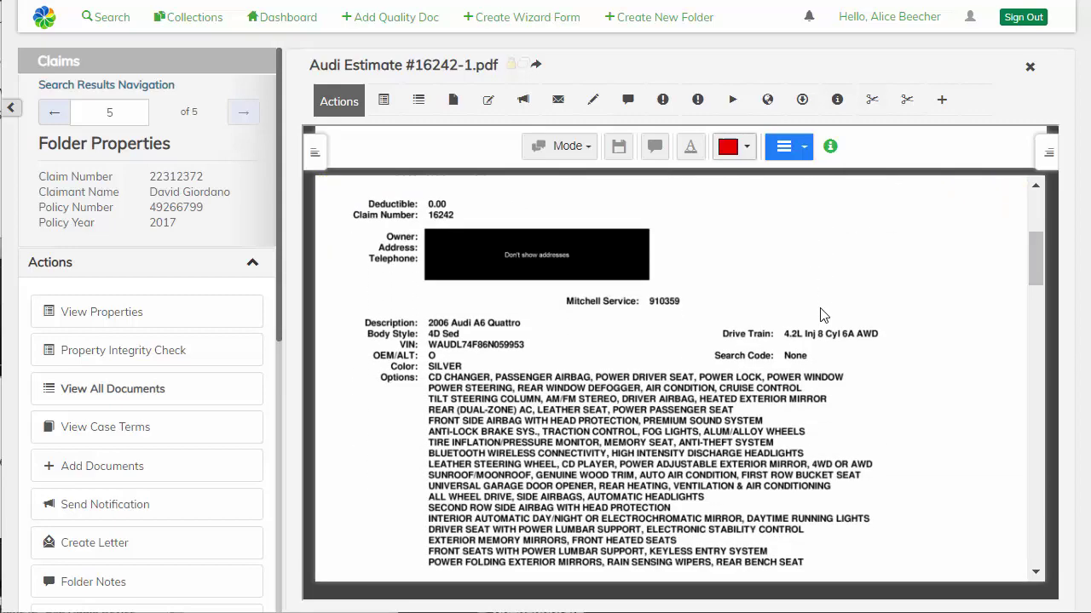
pyautogui.scroll(-20, 823, 316)
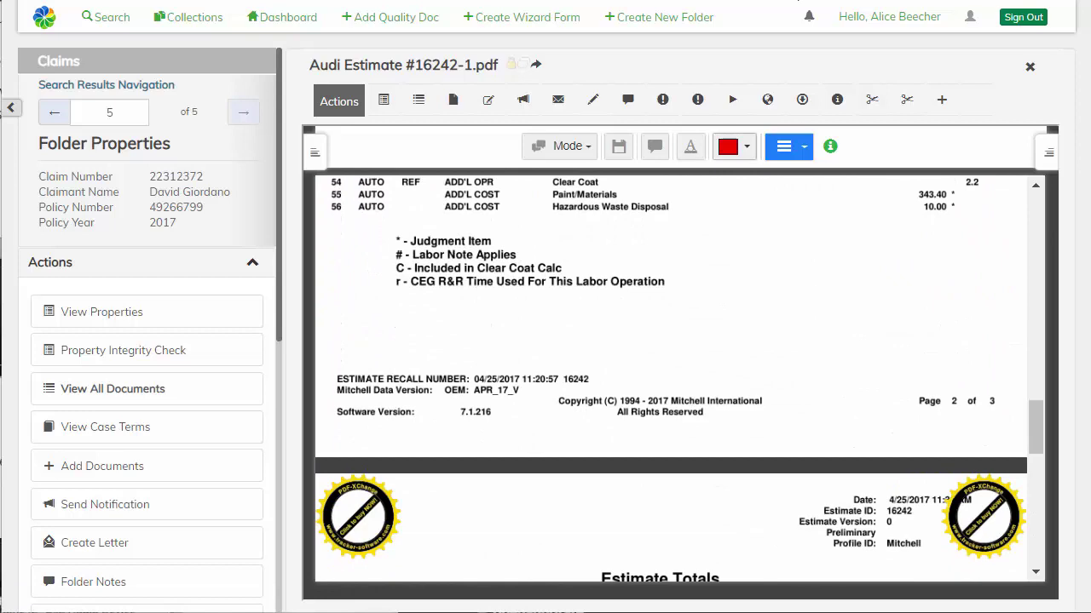
pyautogui.click(524, 104)
pyautogui.click(513, 105)
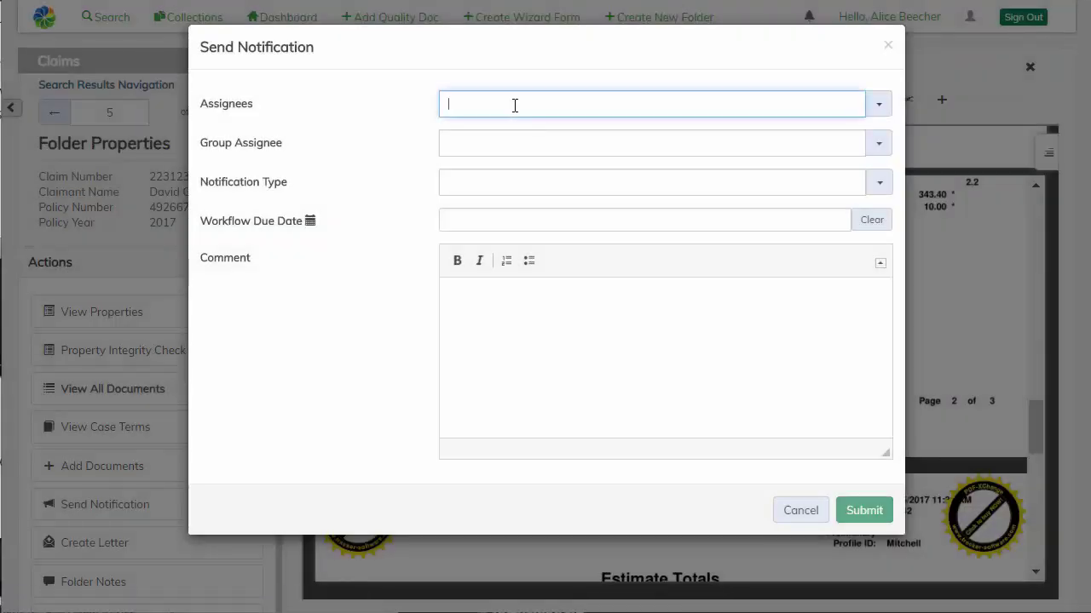
pyautogui.write('joe')
pyautogui.click(499, 169)
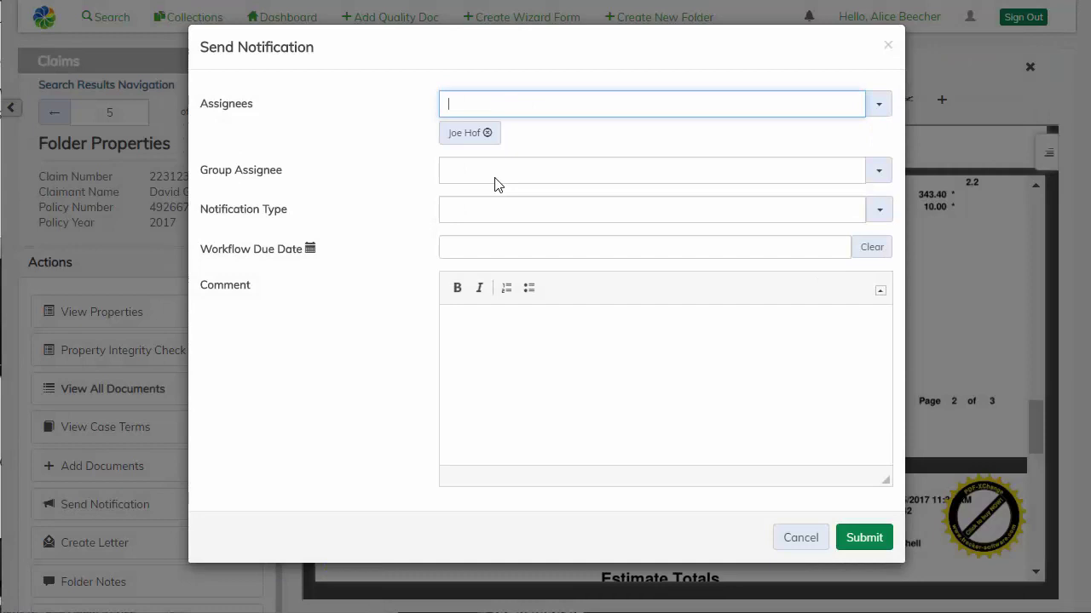
# - Set the notification type to Estimate and the workflow due date to 06-25-2020
pyautogui.click(500, 213)
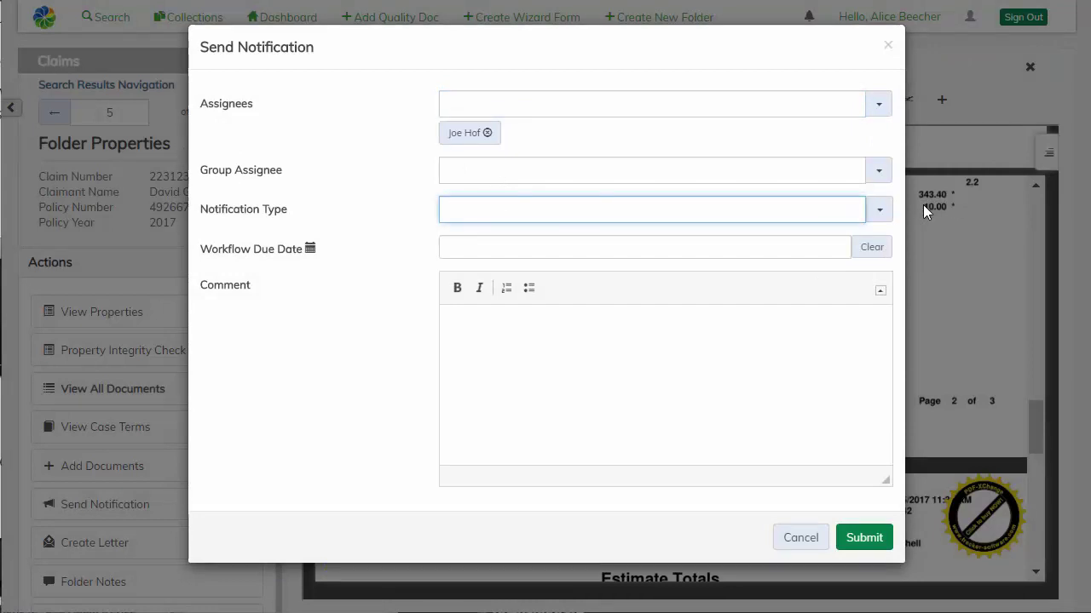
pyautogui.click(878, 217)
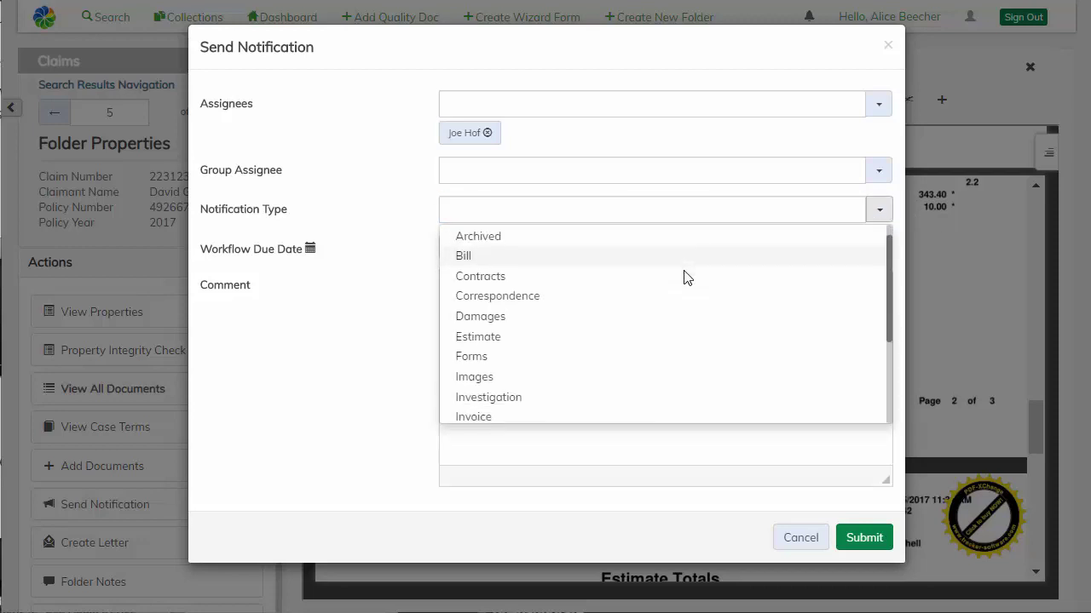
pyautogui.click(585, 335)
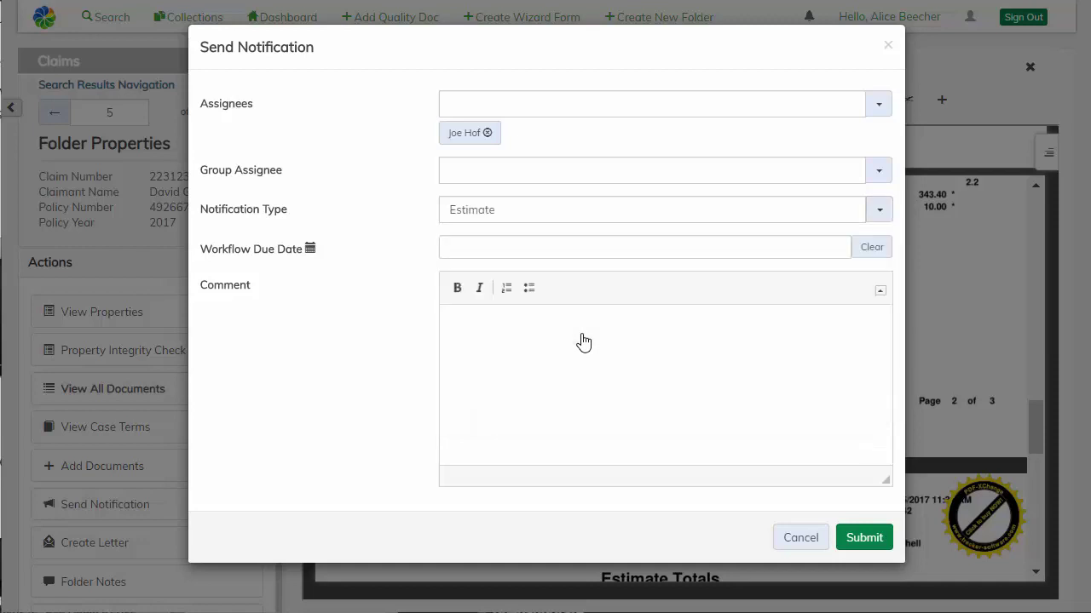
pyautogui.click(636, 249)
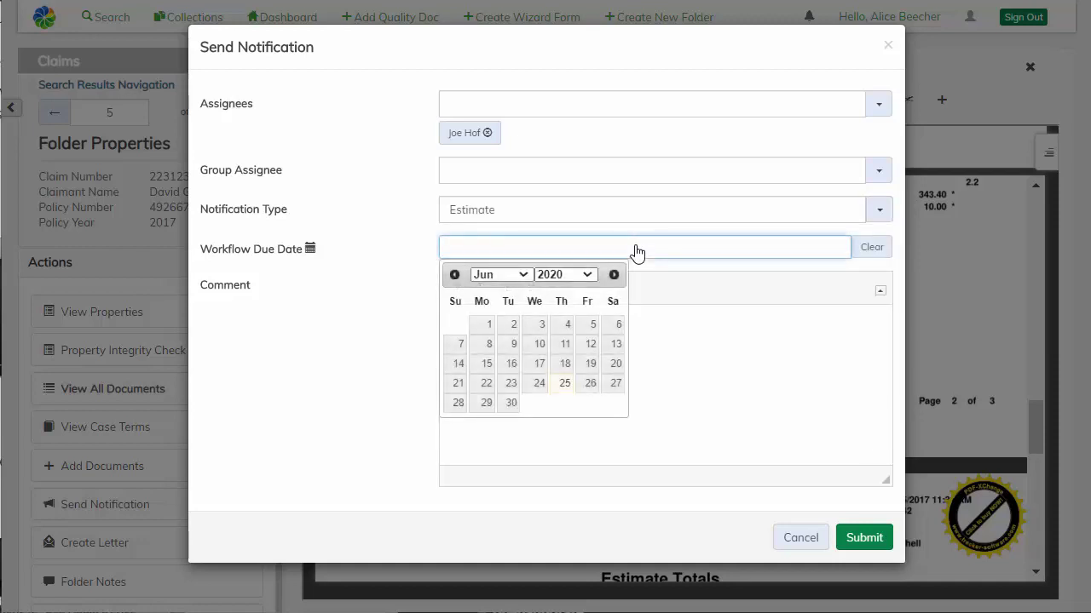
pyautogui.click(565, 387)
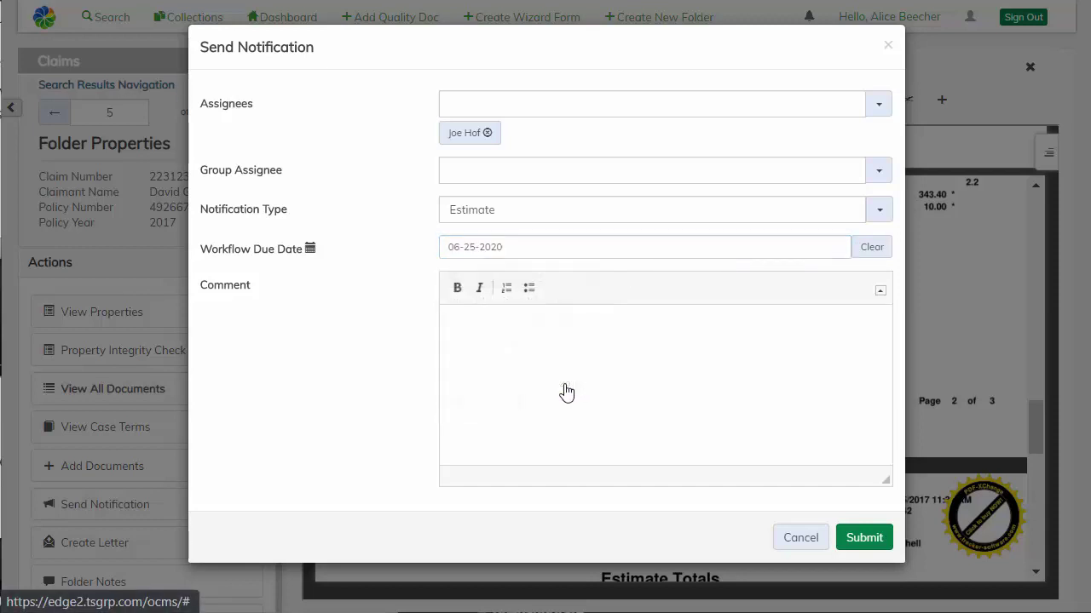
# - Send the notification with a comment greeting the assignee and adding "please review this estimate against the evaluation report to confirm against coverage."
pyautogui.click(621, 352)
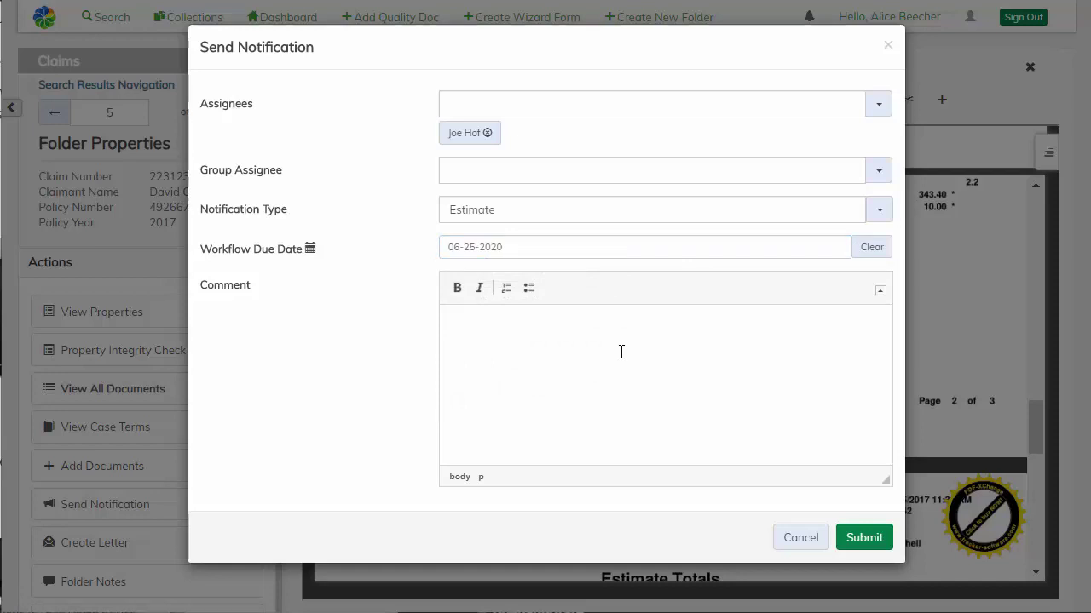
pyautogui.write('Hey Joe')
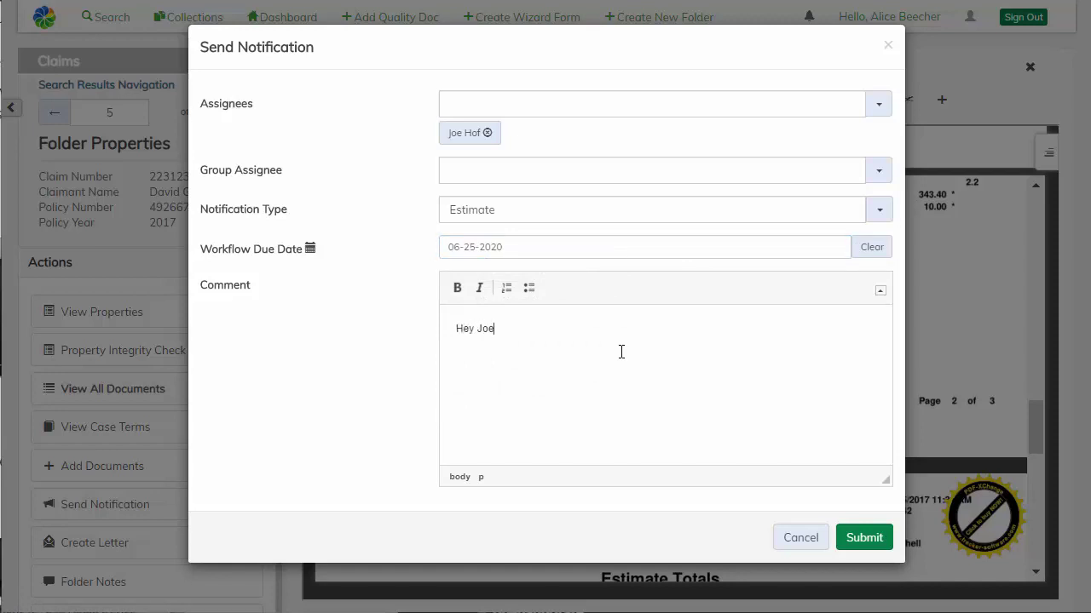
pyautogui.write(', please review this estim')
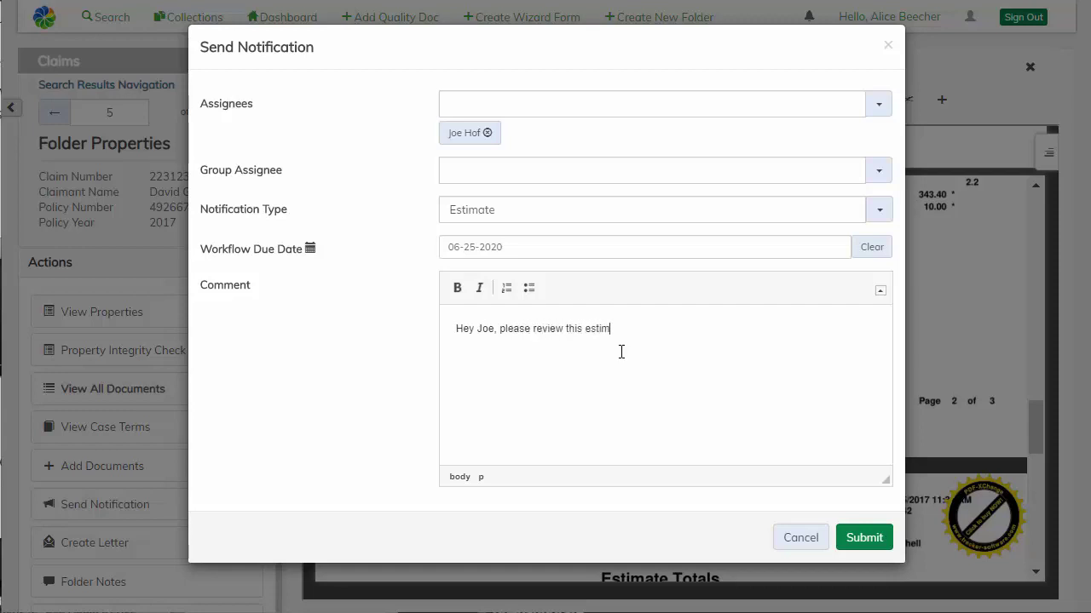
pyautogui.write('ate')
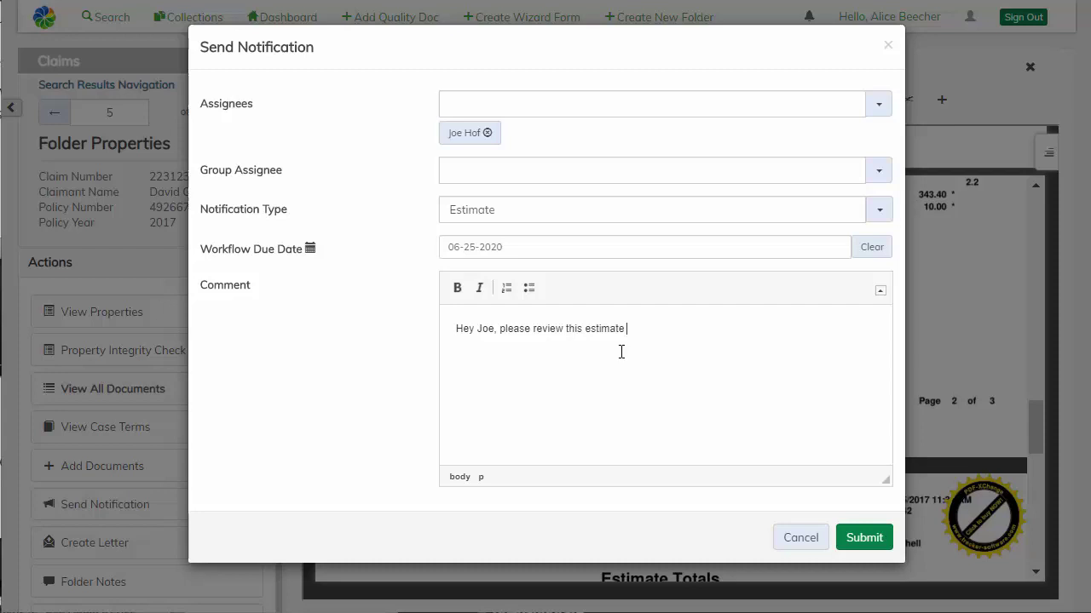
pyautogui.write(' a')
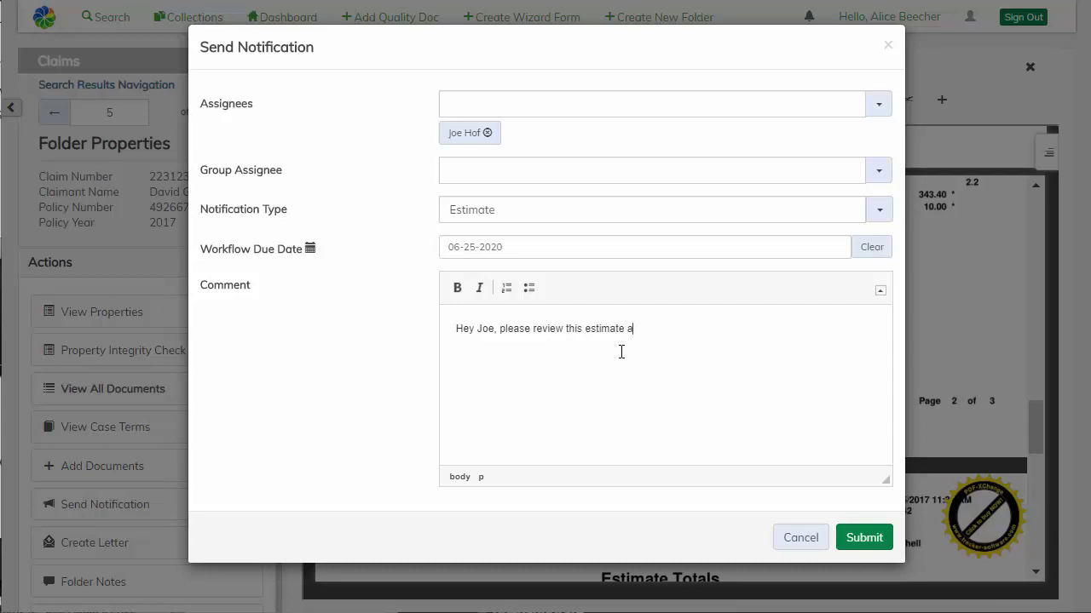
pyautogui.write('gainst the evaluation report to')
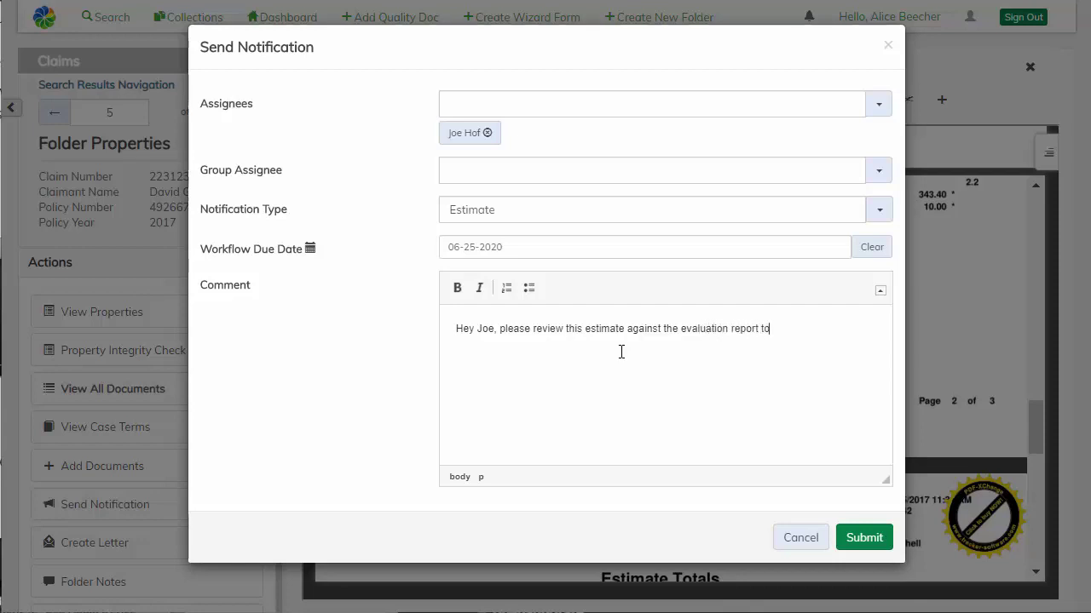
pyautogui.write(' confirm against ')
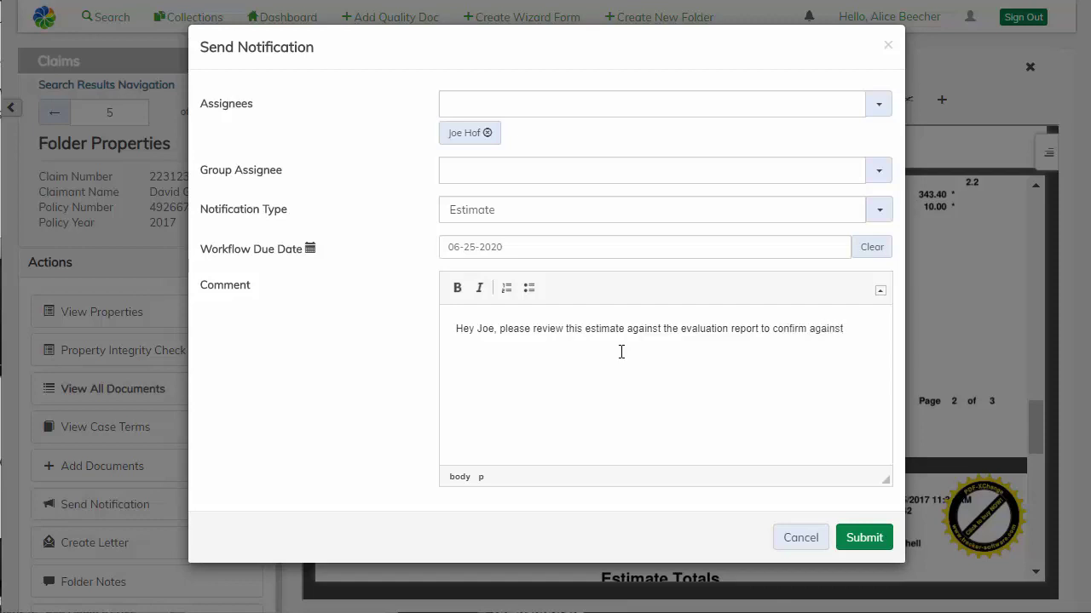
pyautogui.write('coverage.')
pyautogui.click(862, 538)
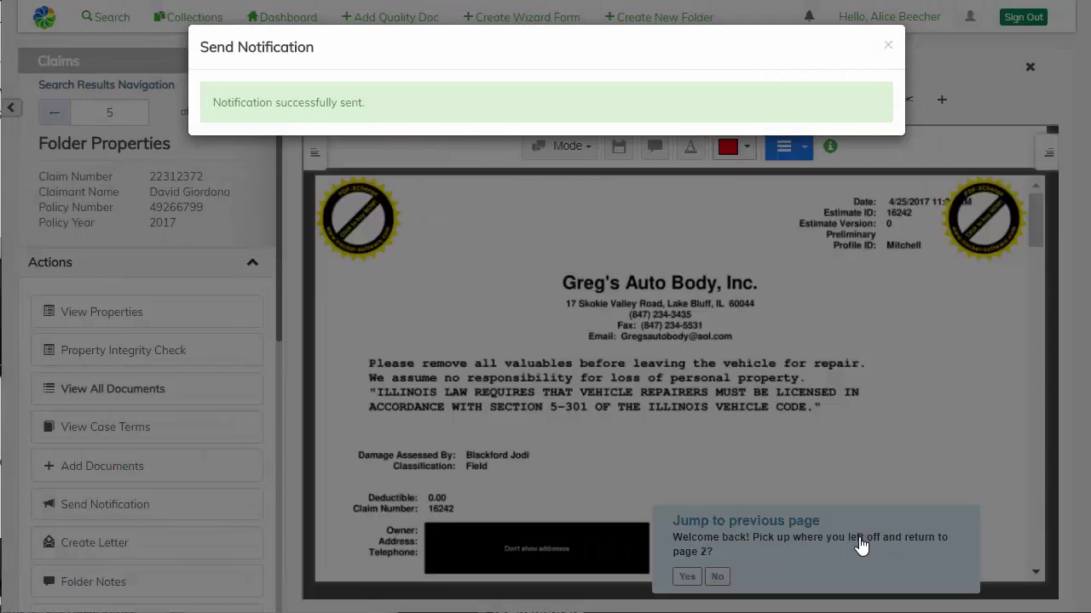
pyautogui.click(887, 46)
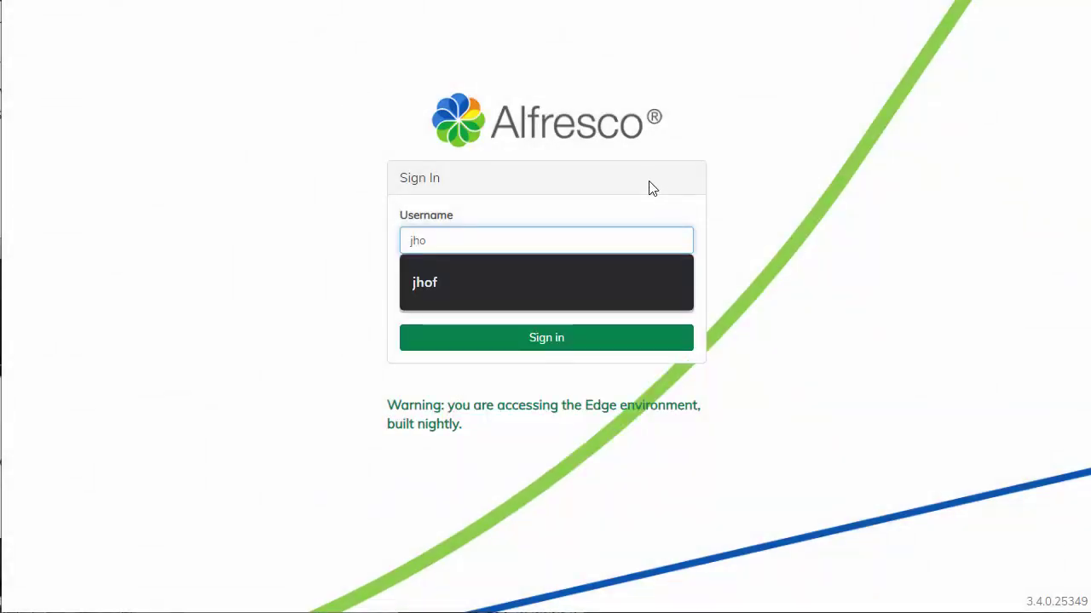
# - Sign in as the notified assignee with that account's username and password
pyautogui.press('Tab')
pyautogui.write('•••••••••')
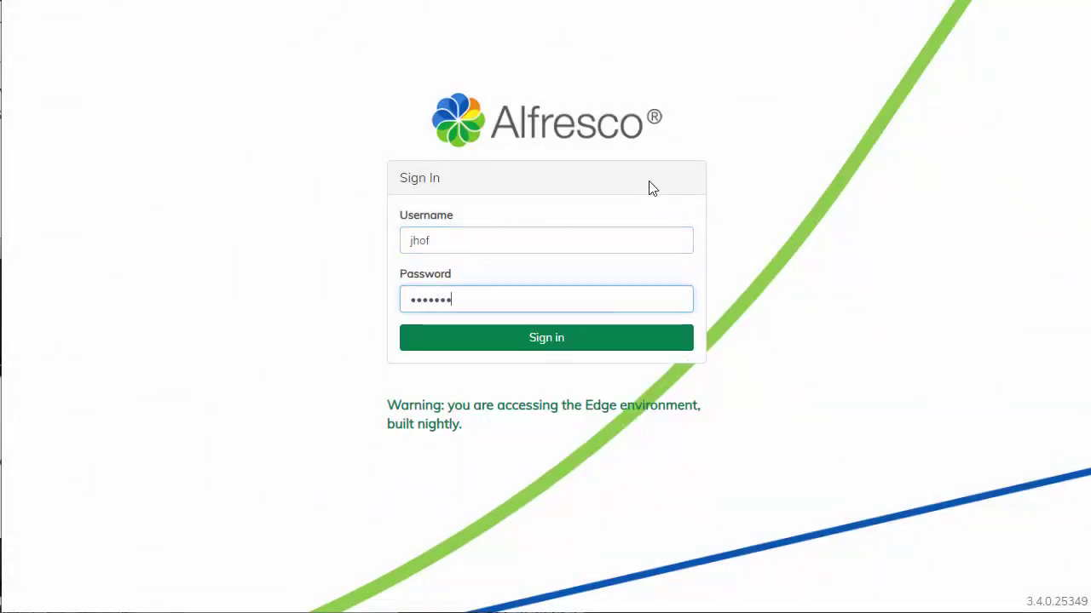
pyautogui.press('Return')
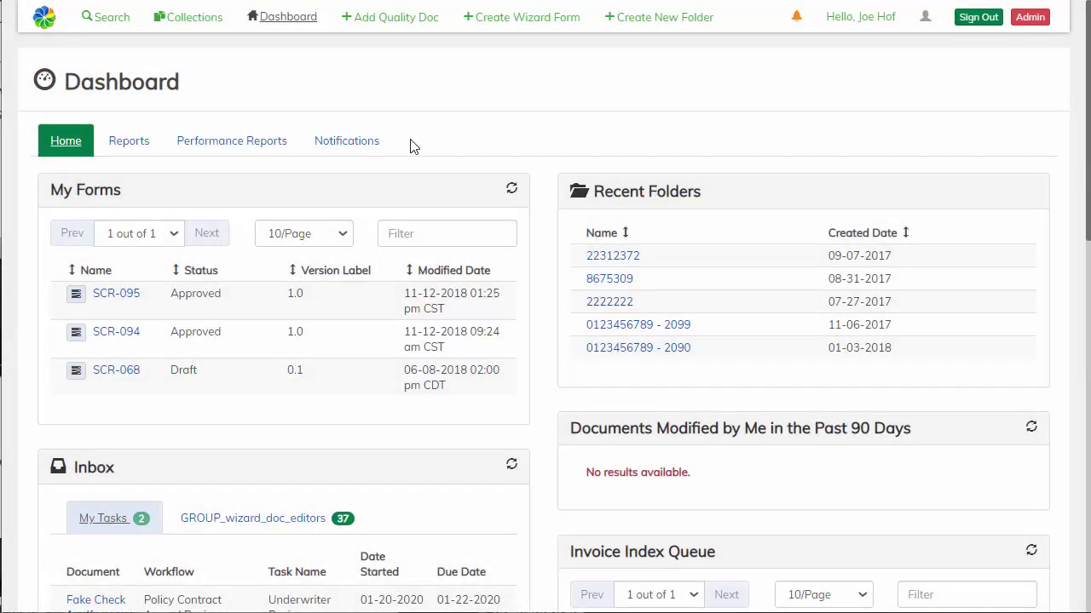
# - Show the dashboard notifications and sort them by sender, message, type and finally by due date, earliest first
pyautogui.click(349, 142)
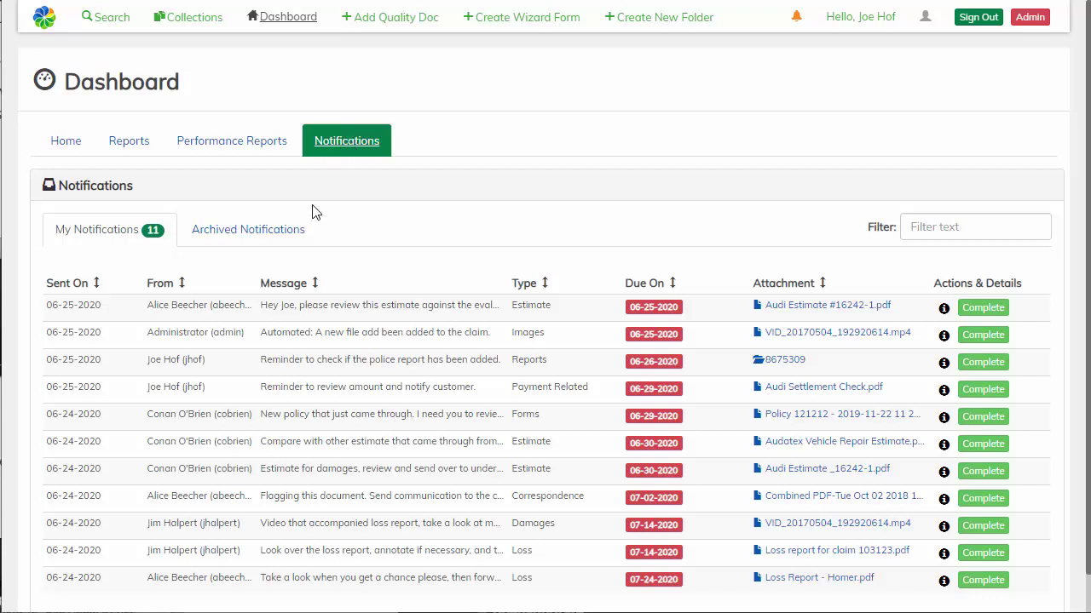
pyautogui.click(160, 284)
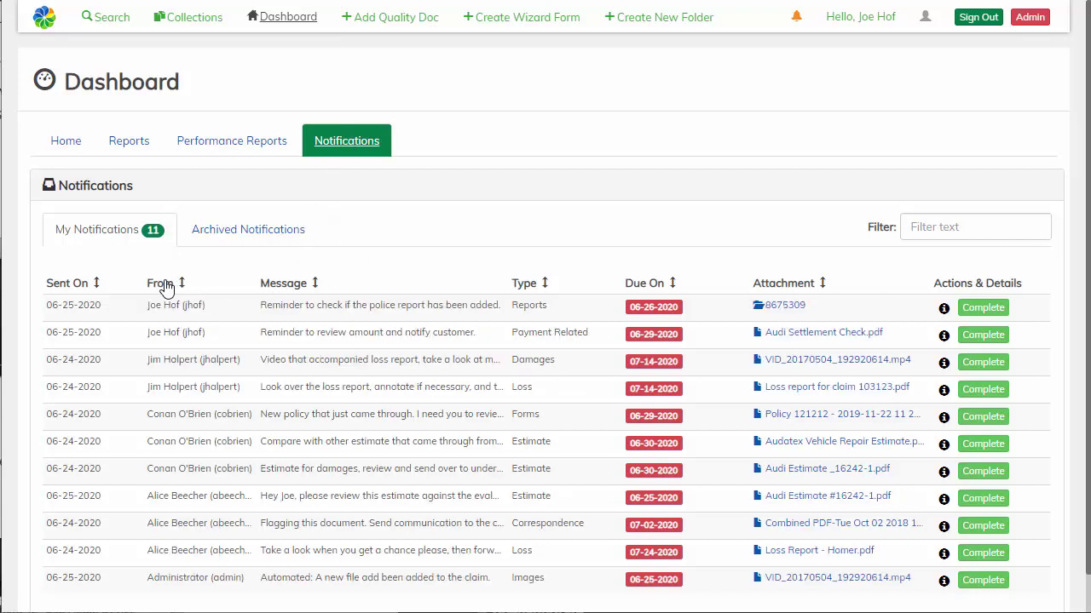
pyautogui.click(294, 284)
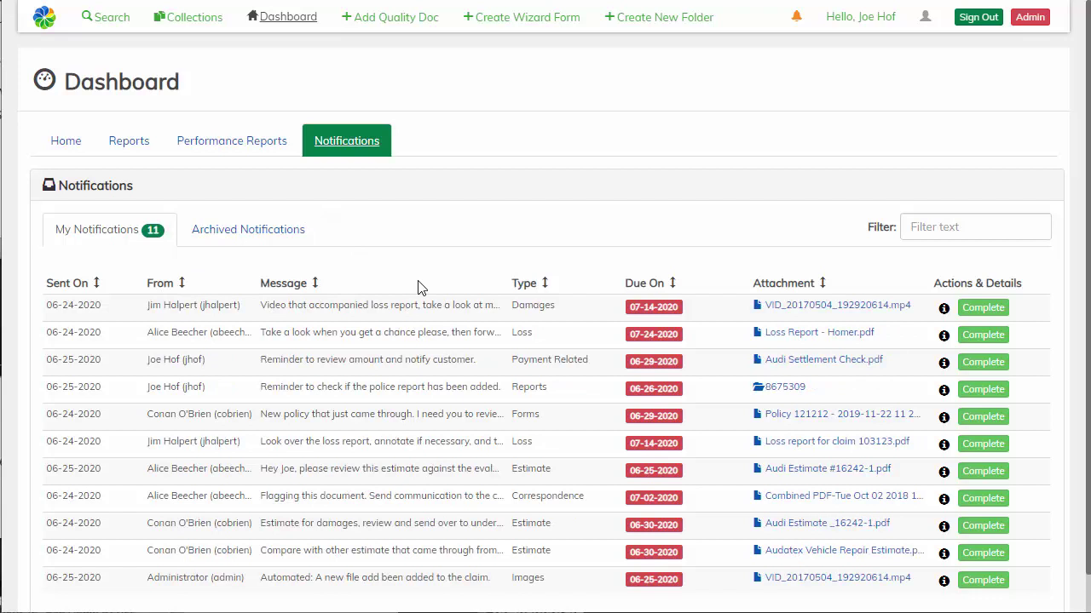
pyautogui.click(545, 286)
pyautogui.click(651, 289)
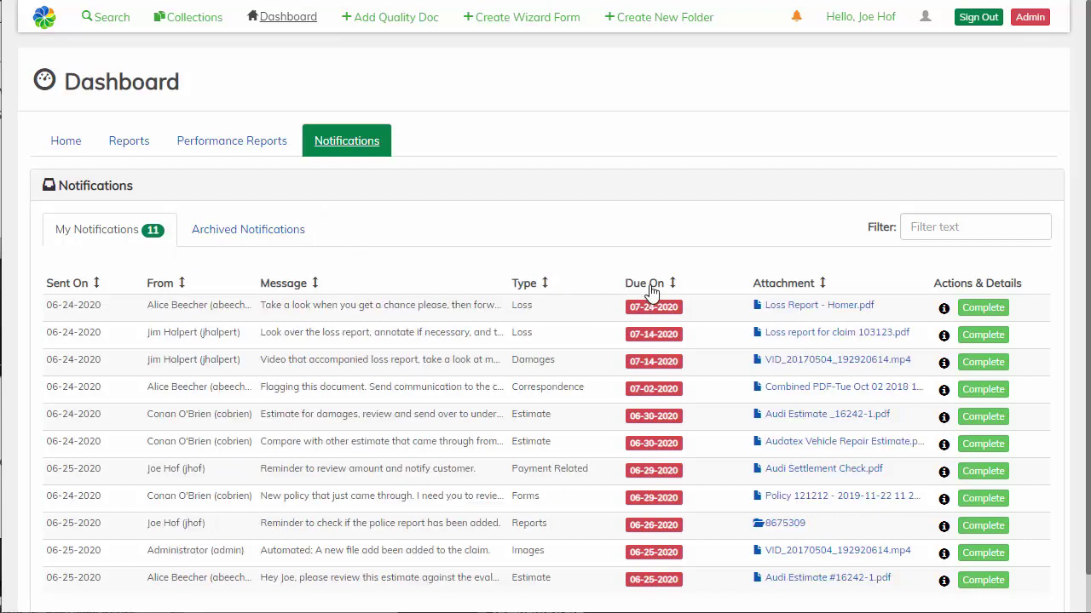
pyautogui.click(650, 290)
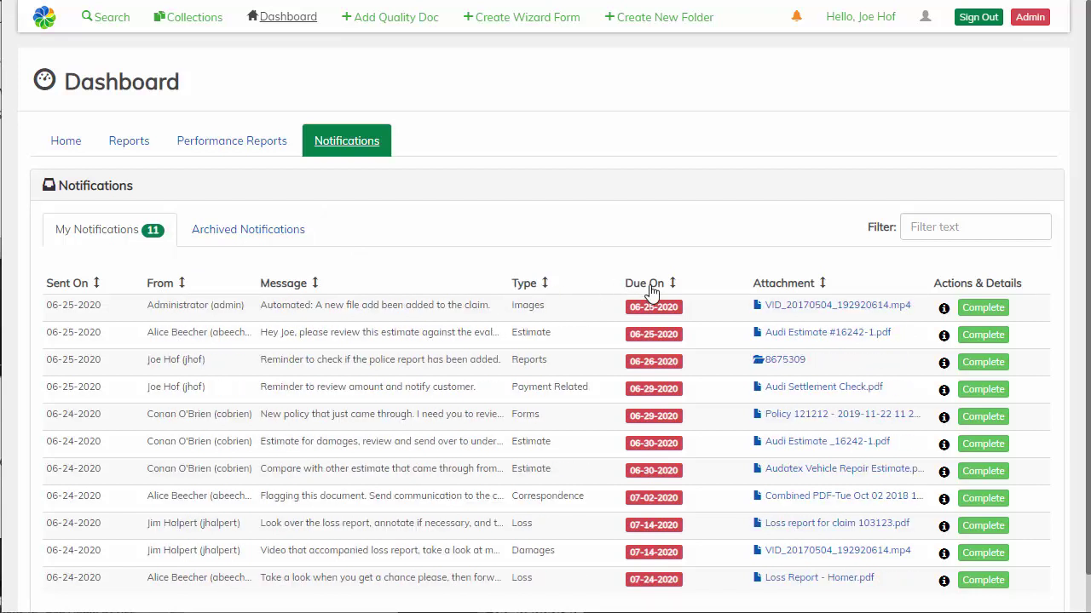
# - Filter the notifications by the sender's first name and expand the details of the Estimate notification
pyautogui.click(954, 228)
pyautogui.write('alic')
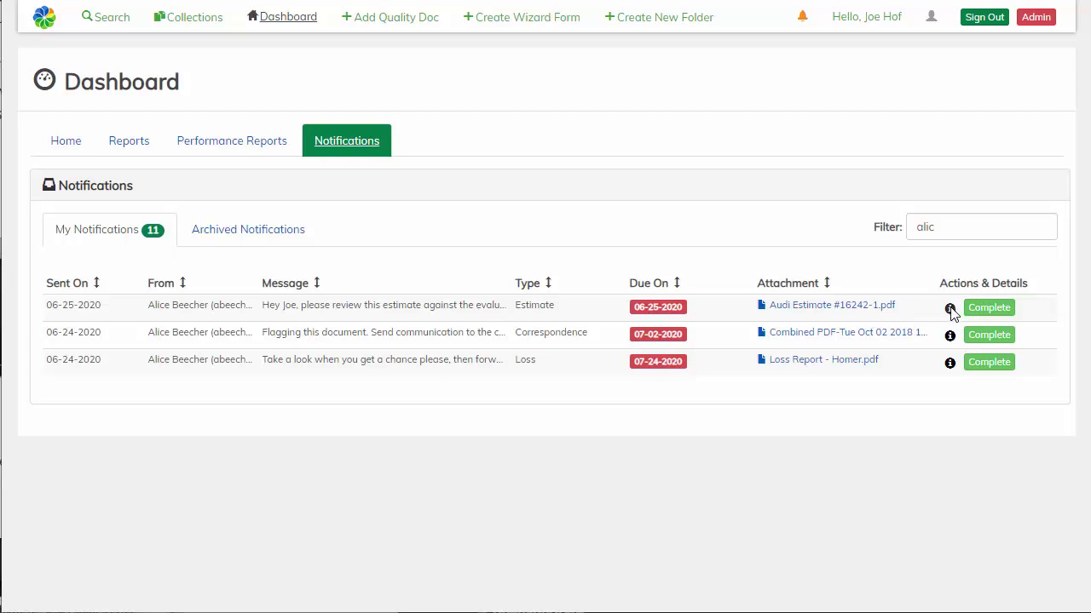
pyautogui.click(950, 310)
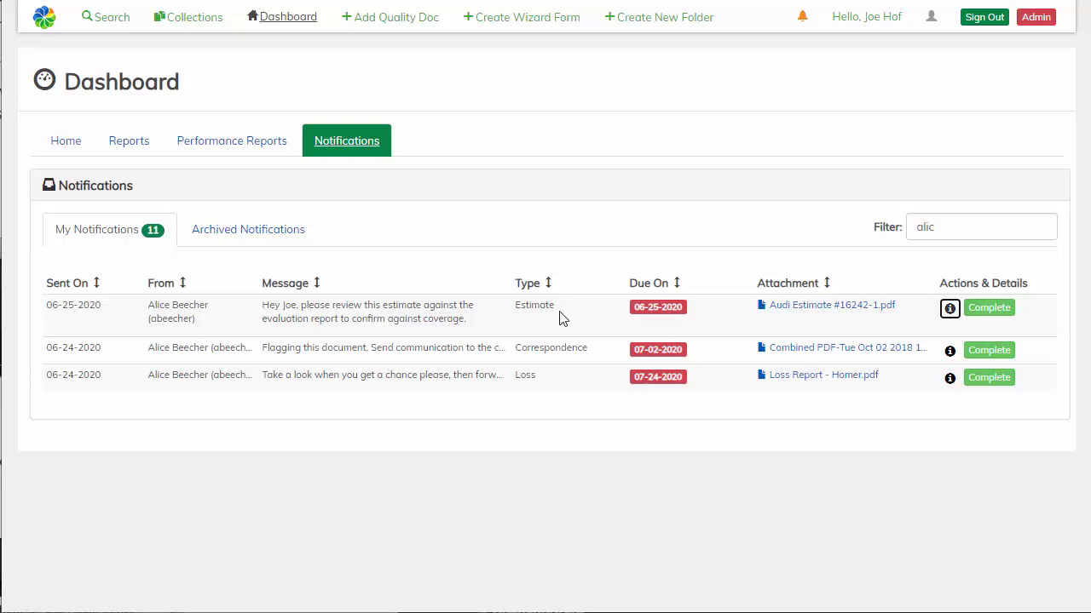
# - Open the attached Audi Estimate #16242-1.pdf, decline returning to page 2, and review the estimate's contents
pyautogui.click(801, 315)
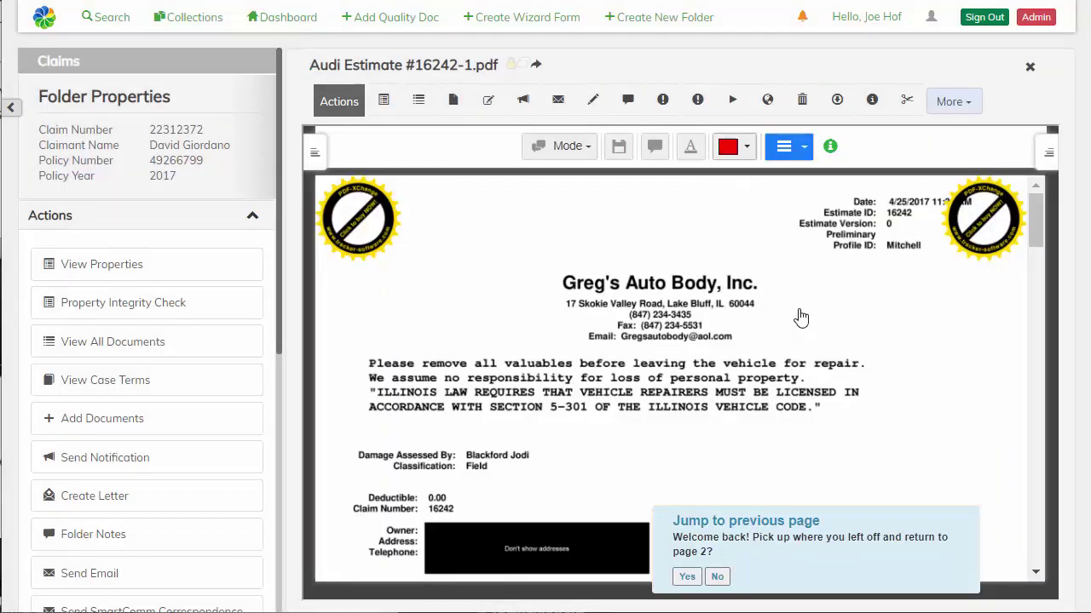
pyautogui.scroll(-5, 801, 317)
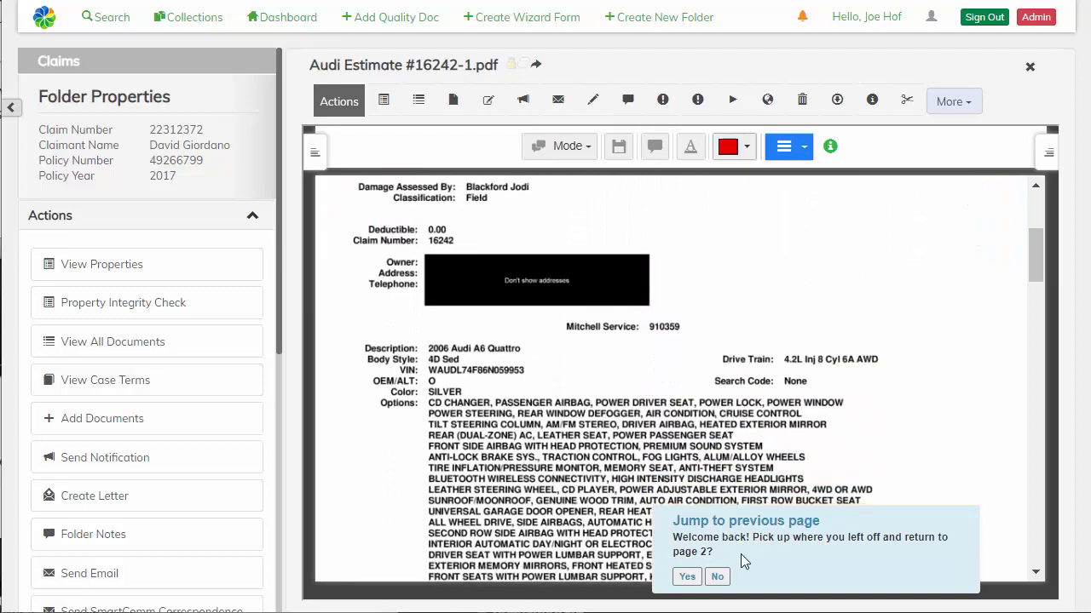
pyautogui.click(719, 579)
pyautogui.scroll(-13, 788, 415)
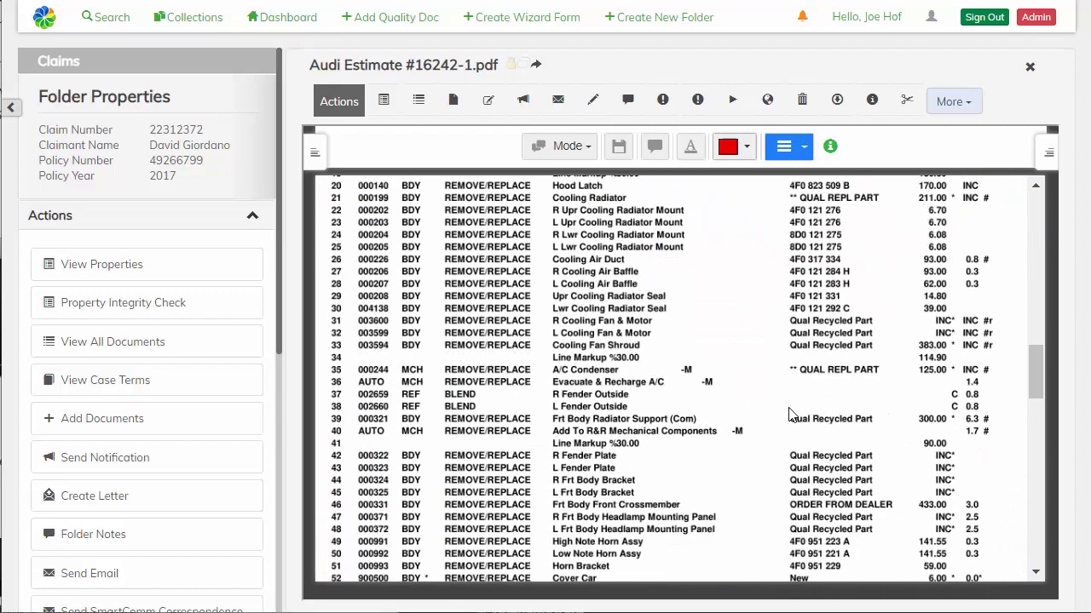
pyautogui.scroll(15, 788, 415)
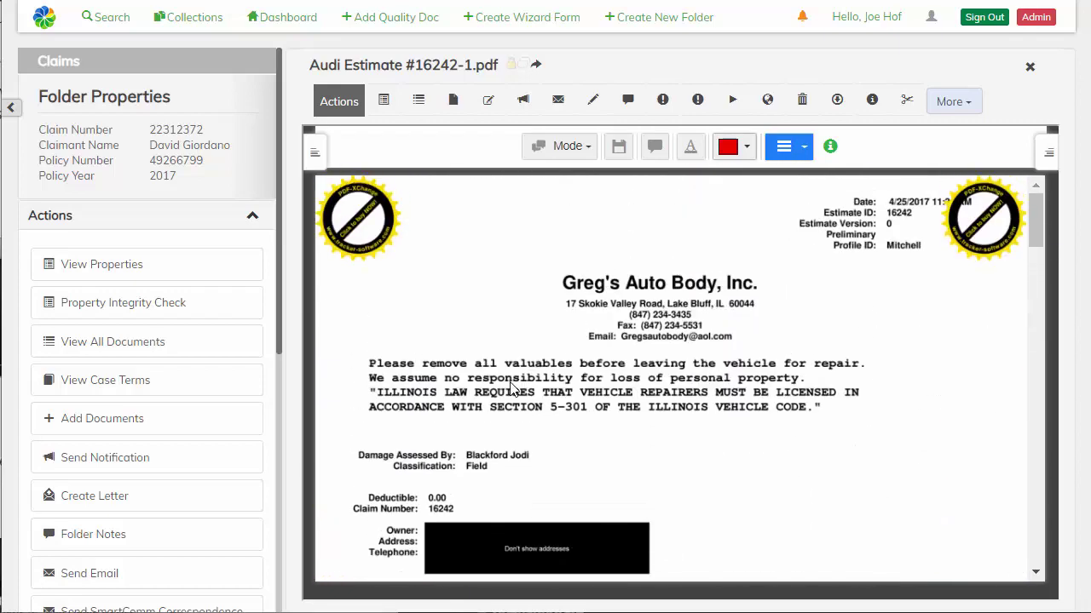
# - From the claim's full document list, view the Audatex Vehicle Repair Estimate and the Autosource Valuation Report, and close the list
pyautogui.click(126, 343)
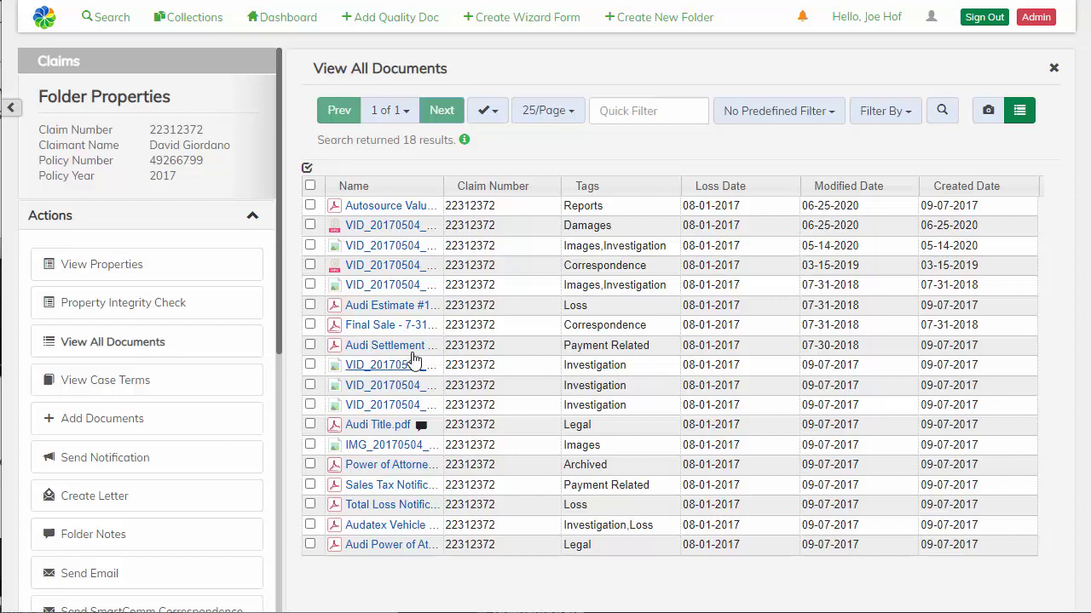
pyautogui.click(394, 527)
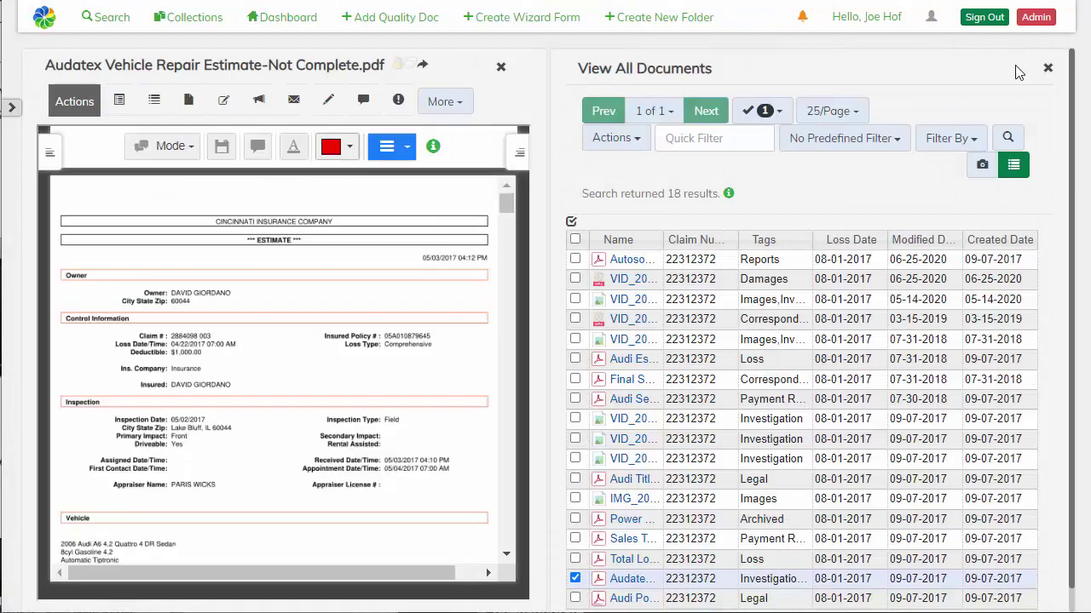
pyautogui.click(633, 260)
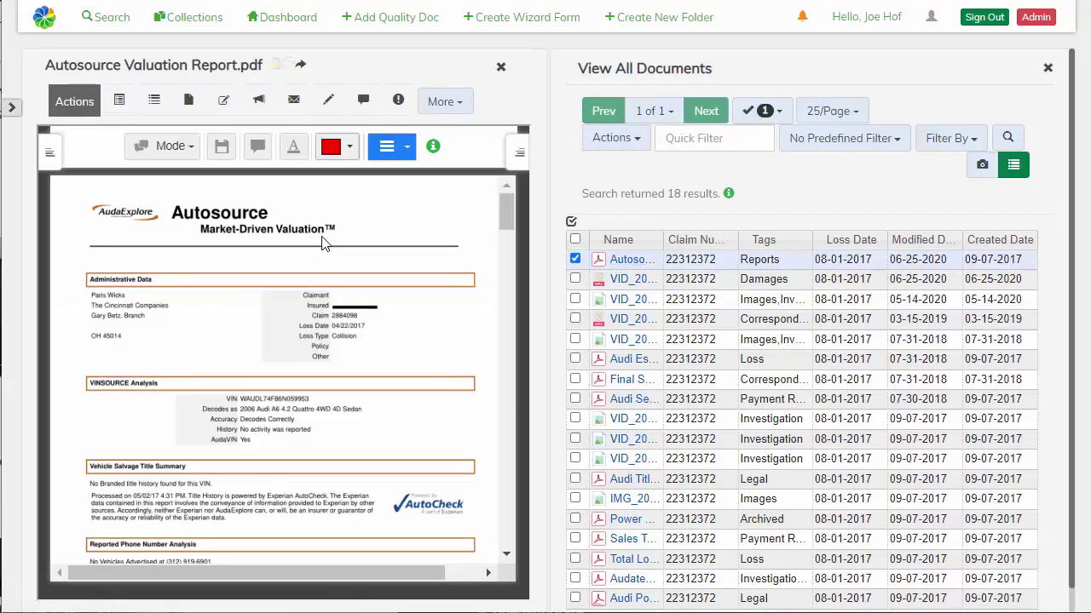
pyautogui.scroll(-1, 322, 243)
pyautogui.click(1047, 69)
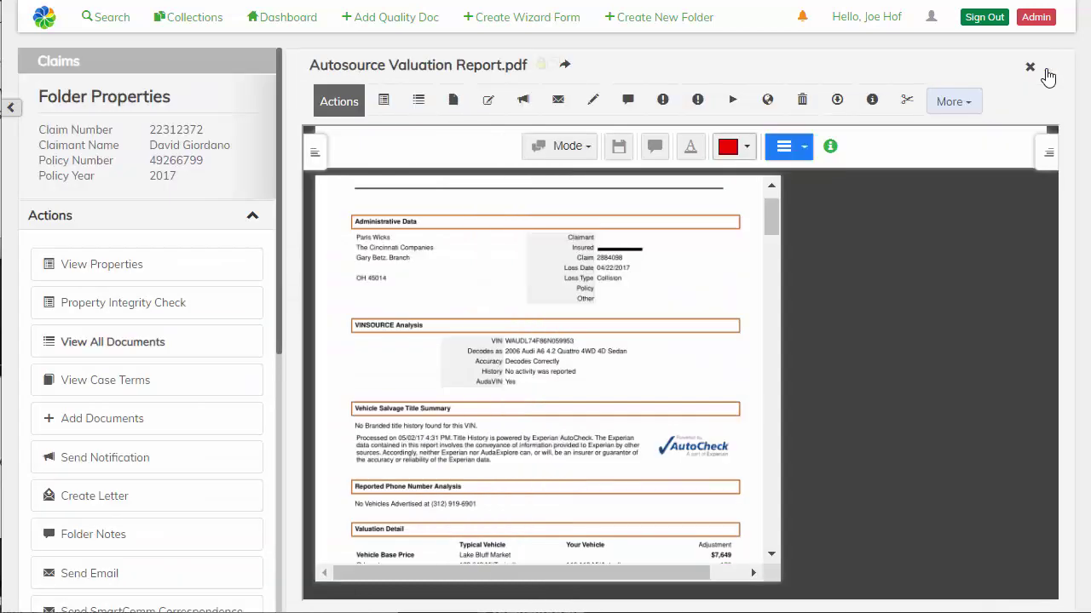
# - Look through the opening sections of the Autosource Valuation Report and return to its beginning
pyautogui.scroll(-4, 714, 307)
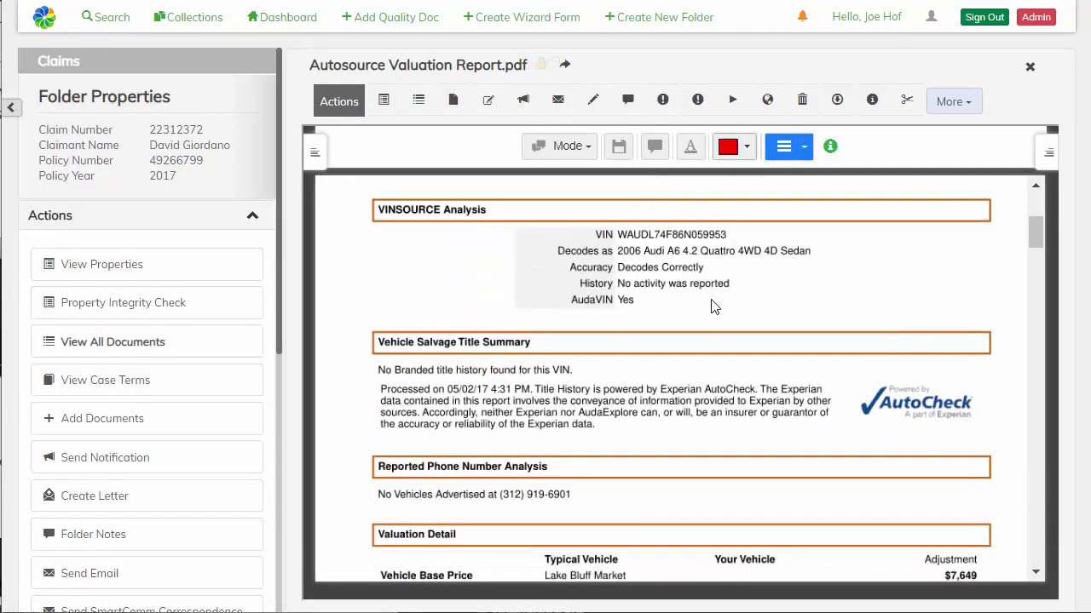
pyautogui.scroll(5, 714, 307)
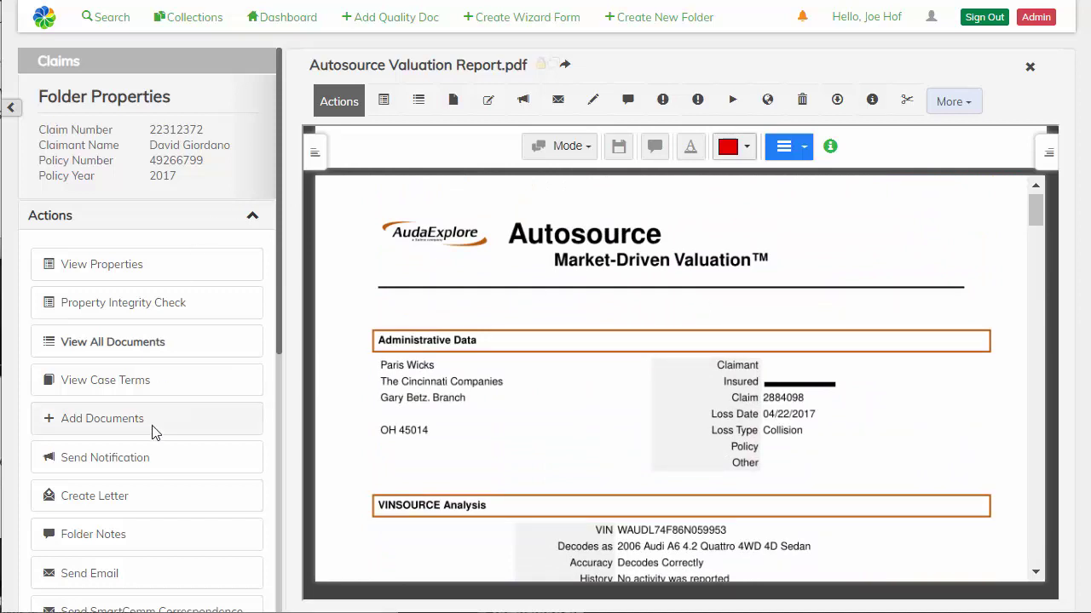
# - Start a new email from the claim folder and add the customer's email address as its recipient
pyautogui.scroll(-2, 188, 422)
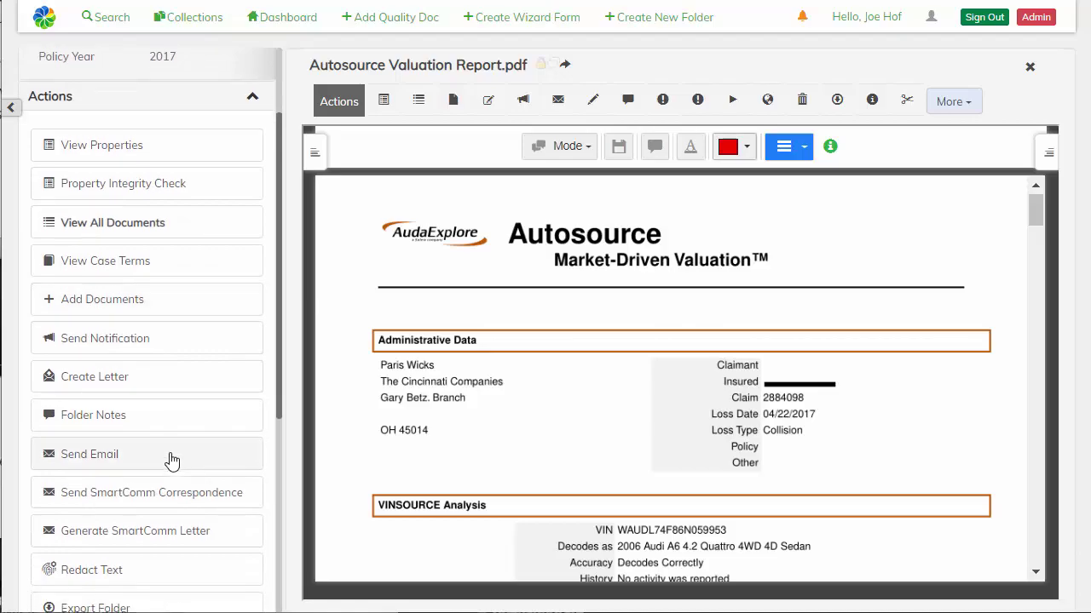
pyautogui.click(174, 454)
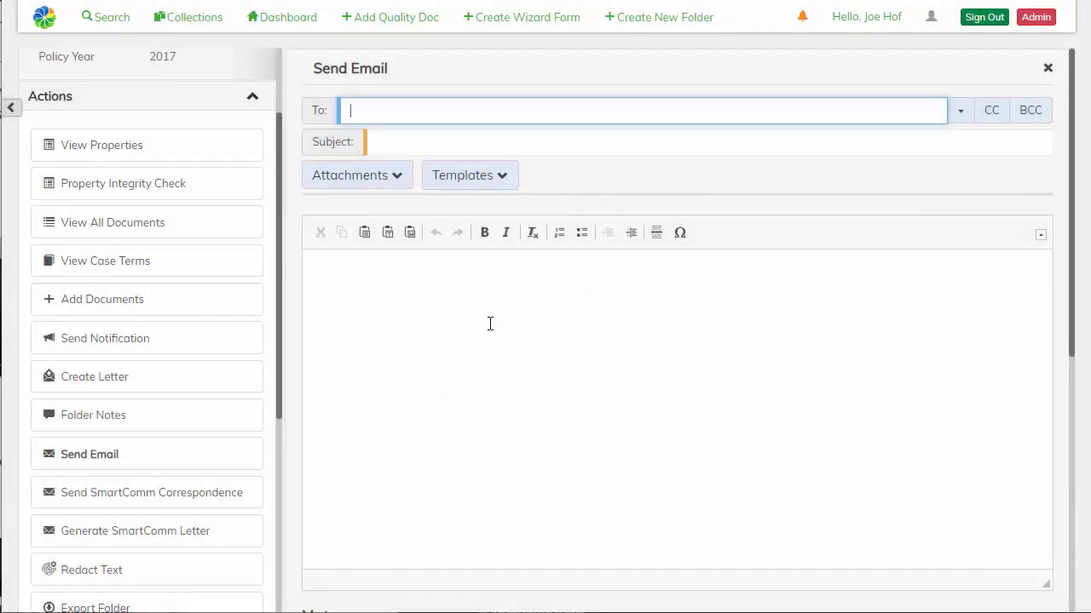
pyautogui.write('cust')
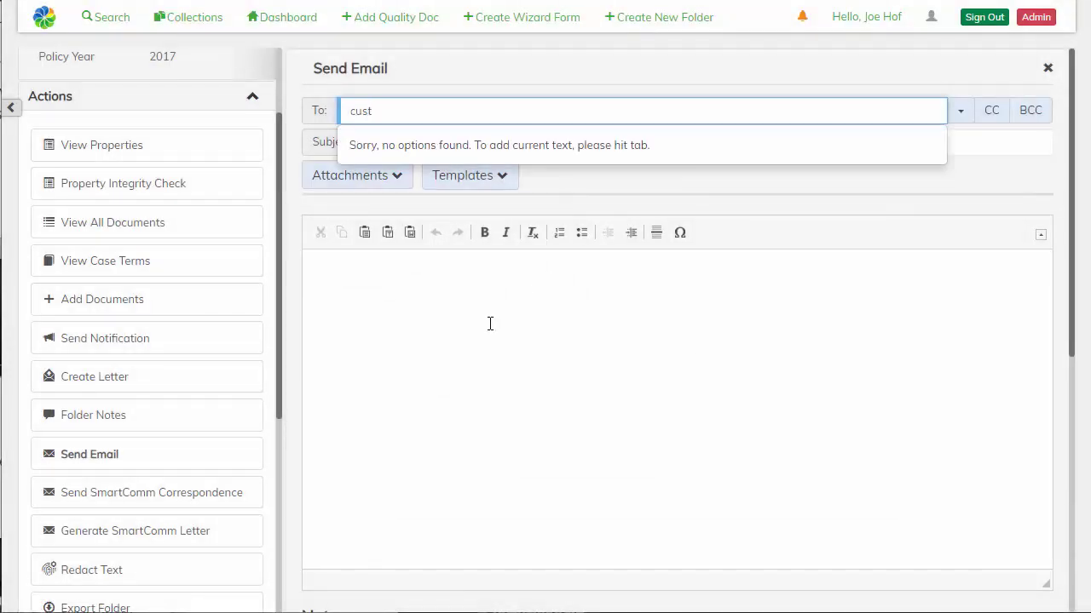
pyautogui.write('omer@email.com')
pyautogui.press('Tab')
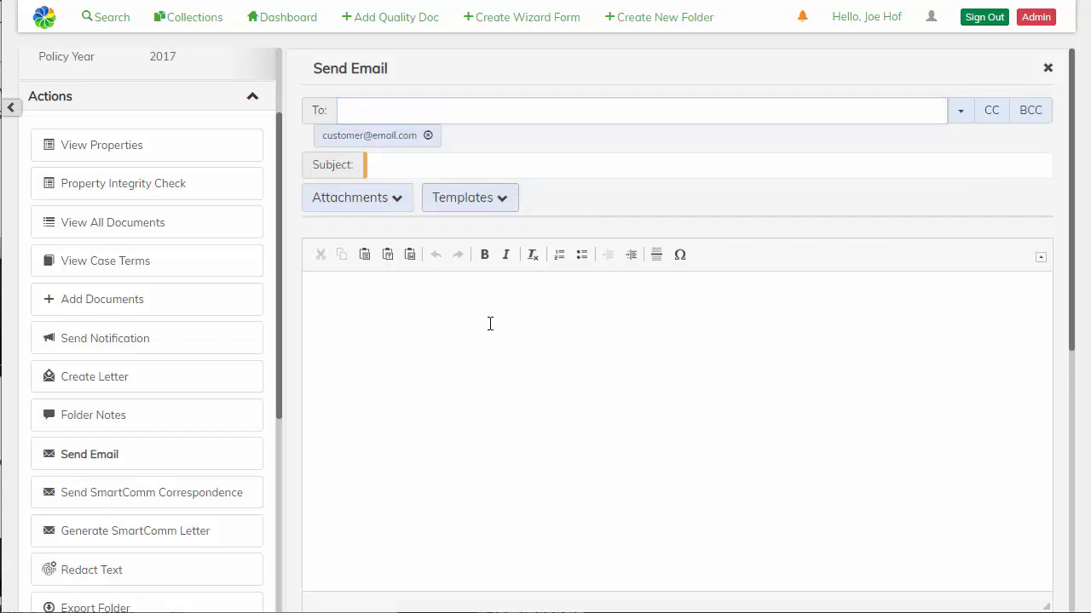
# - Give the email the subject "Estimate looks good" and the body "Confirming estimate looks good", and send it
pyautogui.click(530, 174)
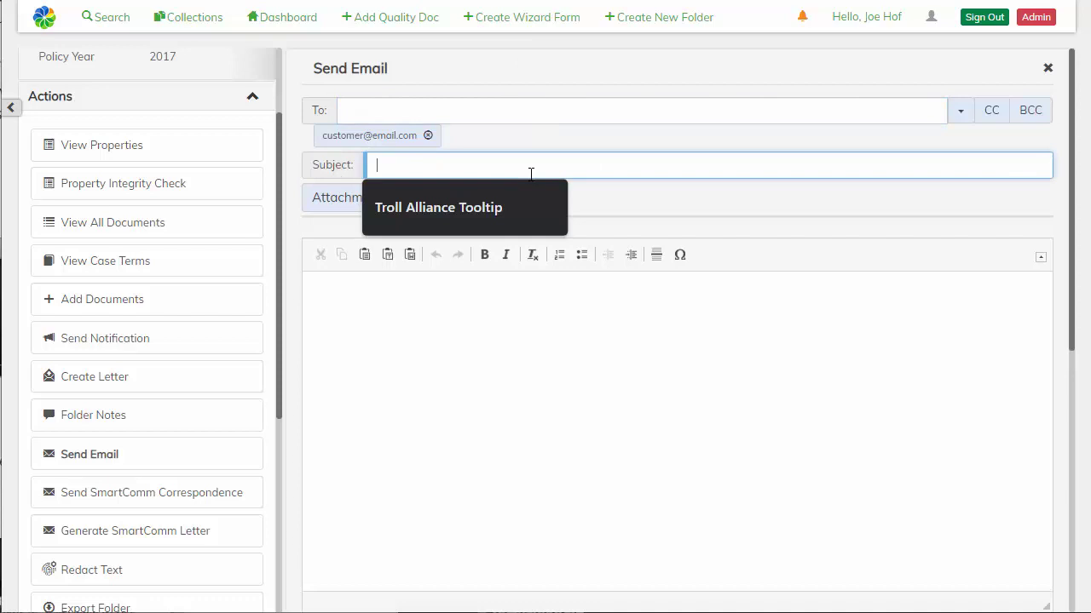
pyautogui.write('E')
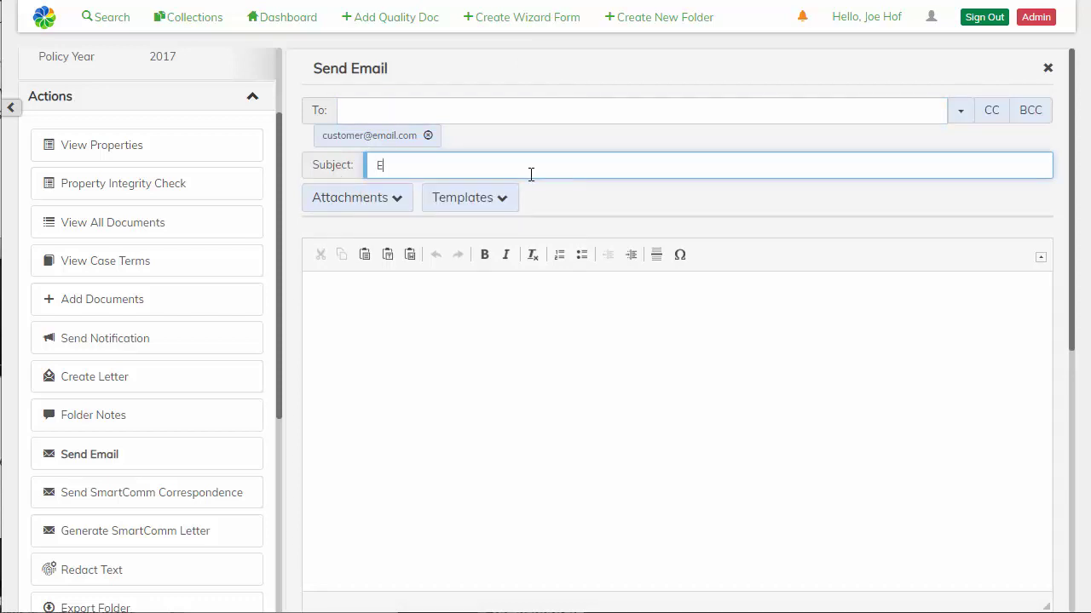
pyautogui.write('stimate looks good')
pyautogui.press('Tab')
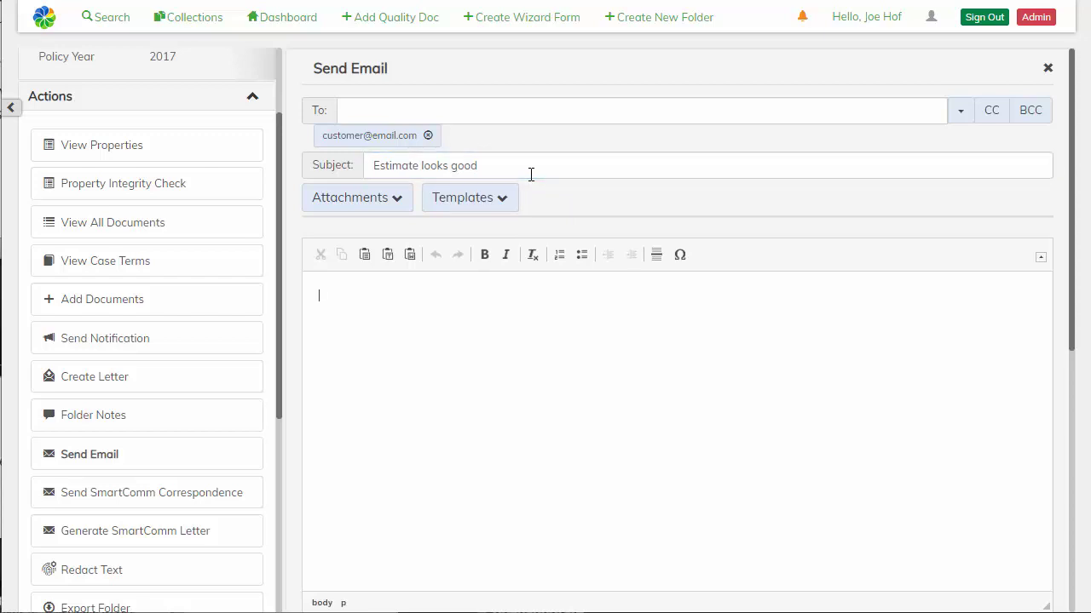
pyautogui.write('Confirming estimate looks good')
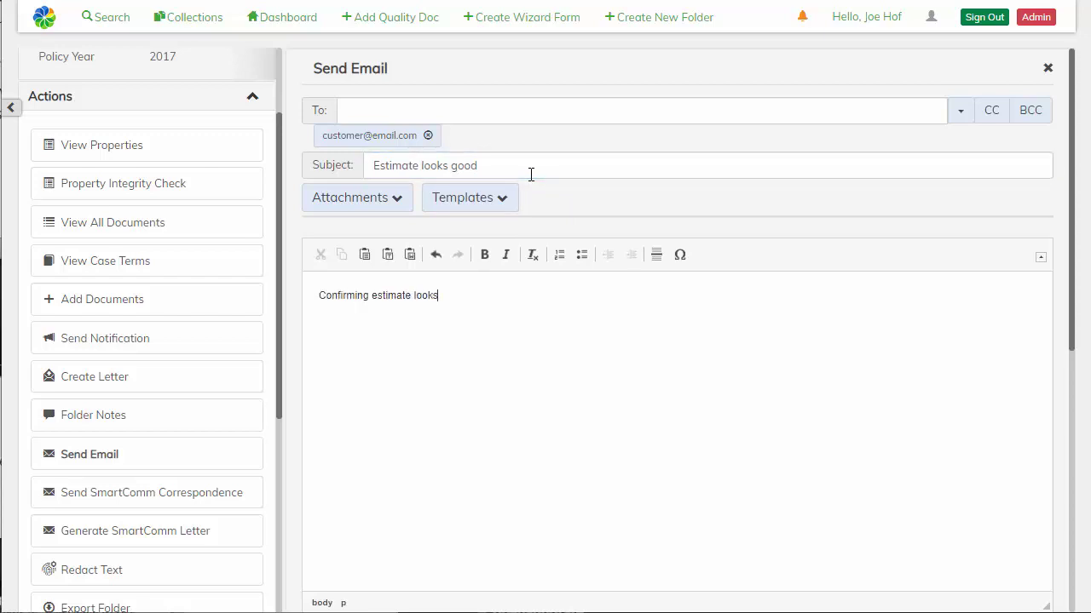
pyautogui.scroll(-6, 682, 319)
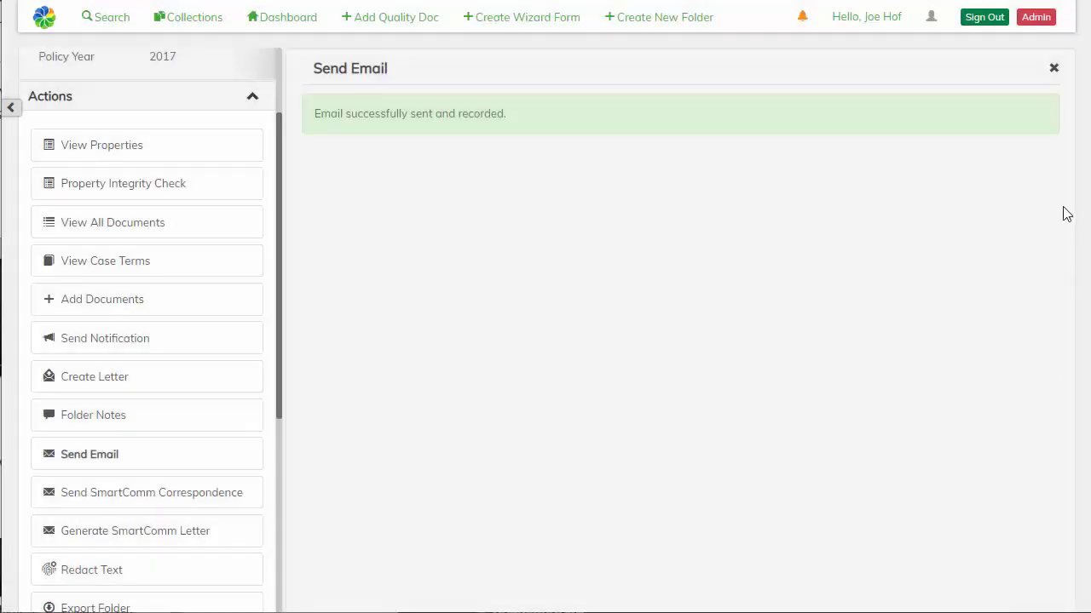
# - Mark the Estimate notification with the attachment Audi Estimate #16242-1.pdf as complete in the notifications list
pyautogui.click(801, 19)
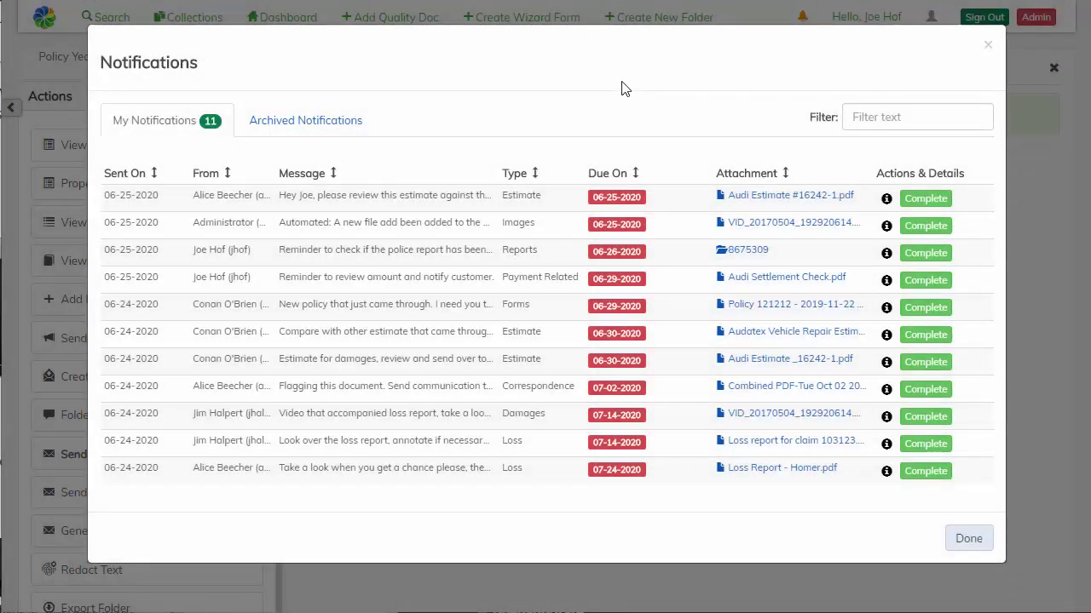
pyautogui.click(926, 199)
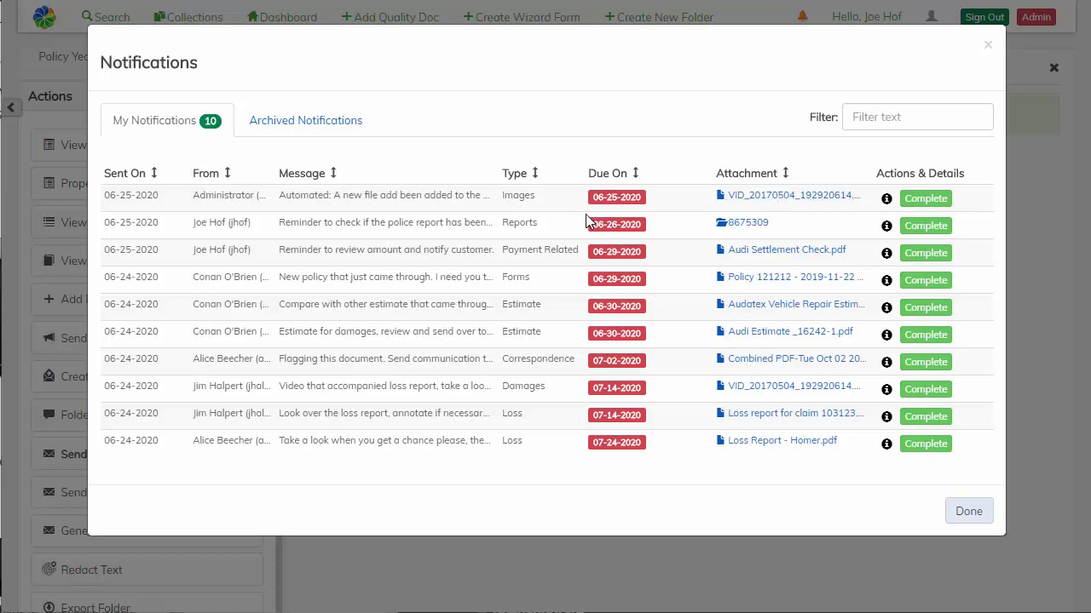
# - Expand the police report reminder's details, and open the Images notification's attached video with its claim's full document list
pyautogui.click(886, 226)
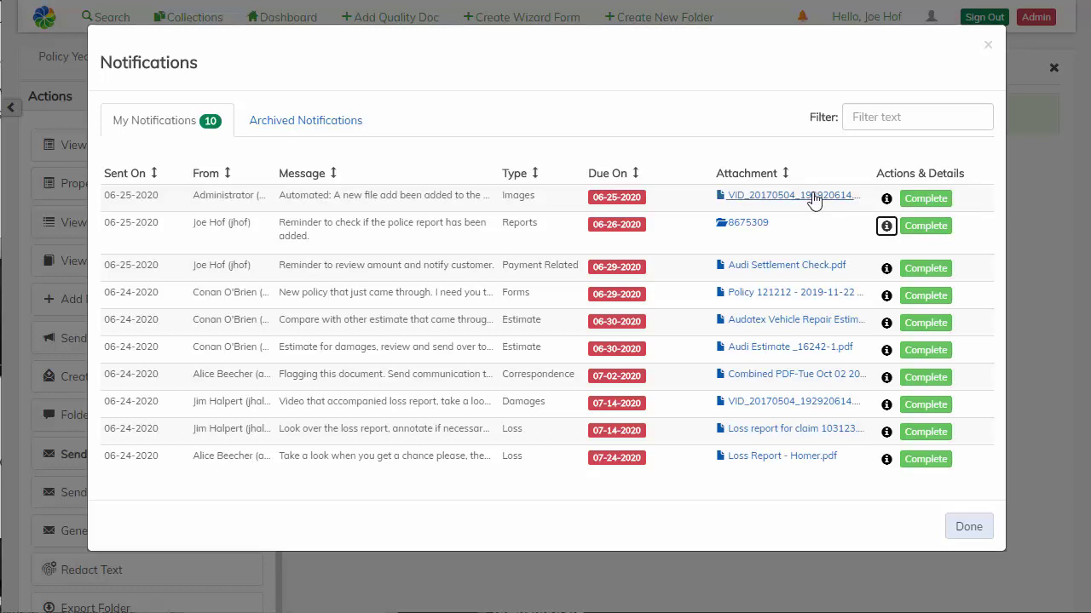
pyautogui.click(813, 196)
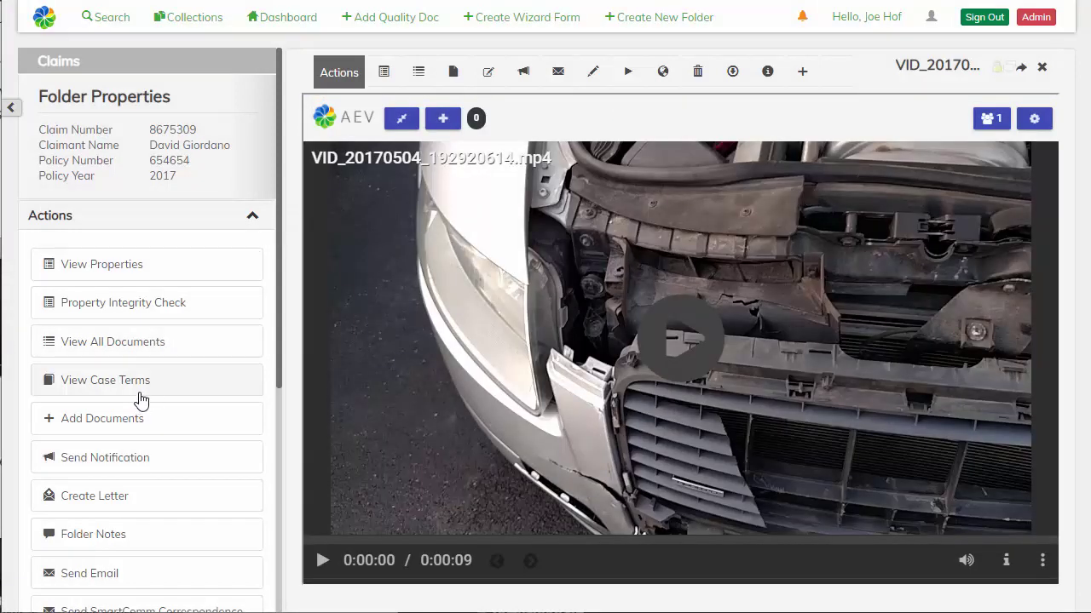
pyautogui.click(157, 349)
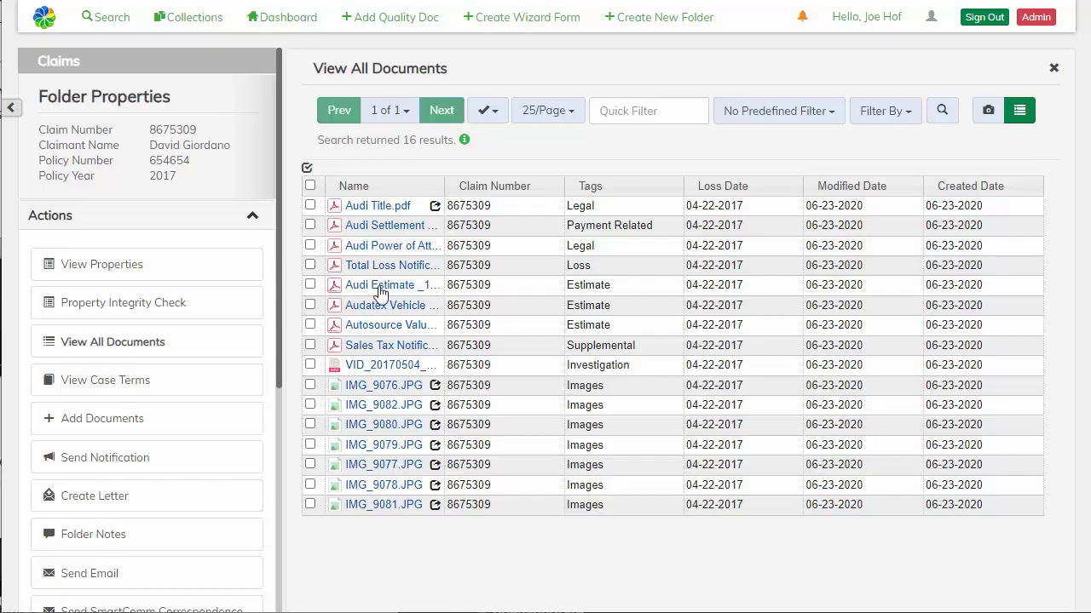
# - Start a folder notification to the colleague who sent the estimate request, with type Reports and due date 06-26-2020
pyautogui.click(132, 456)
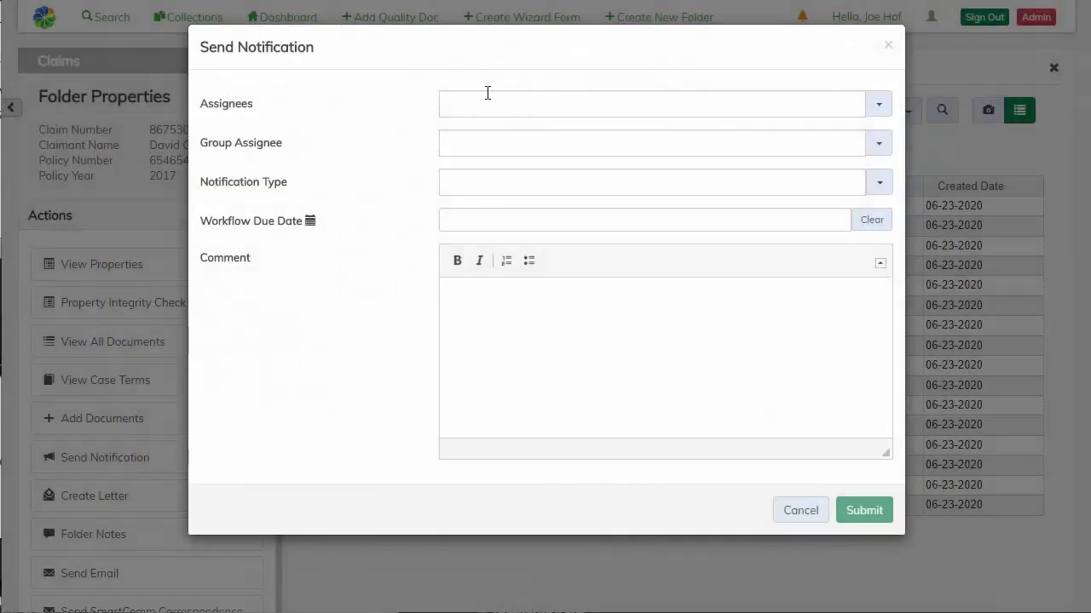
pyautogui.click(490, 100)
pyautogui.write('alice')
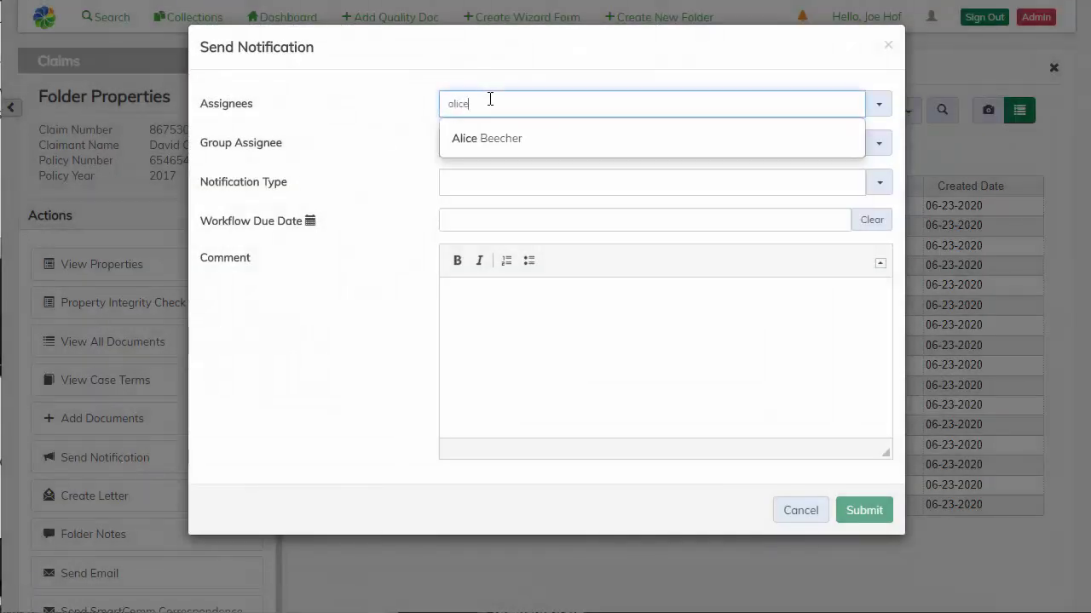
pyautogui.click(488, 143)
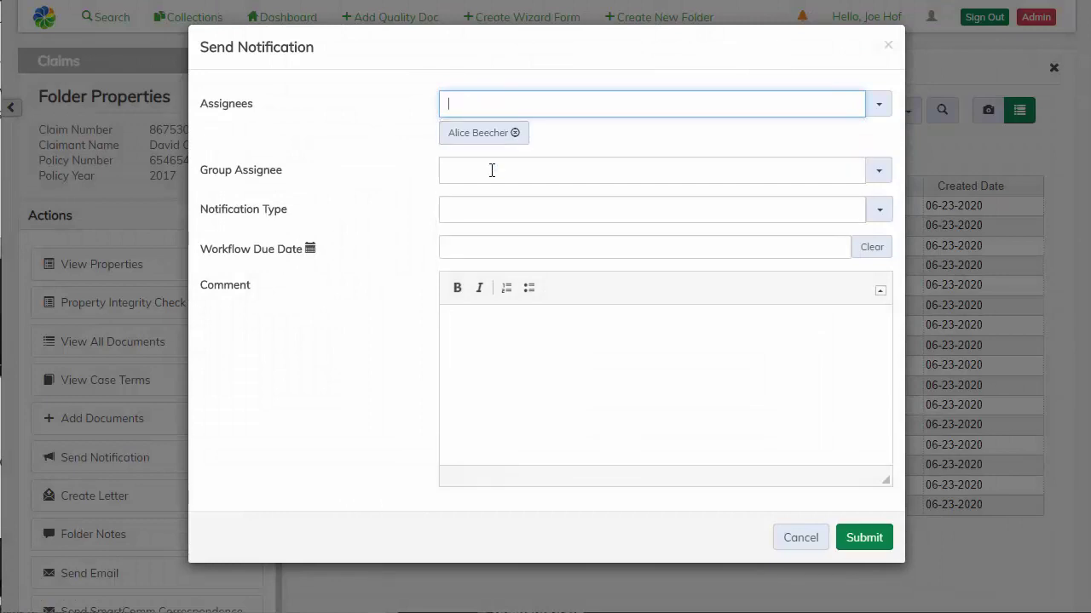
pyautogui.click(548, 210)
pyautogui.write('re')
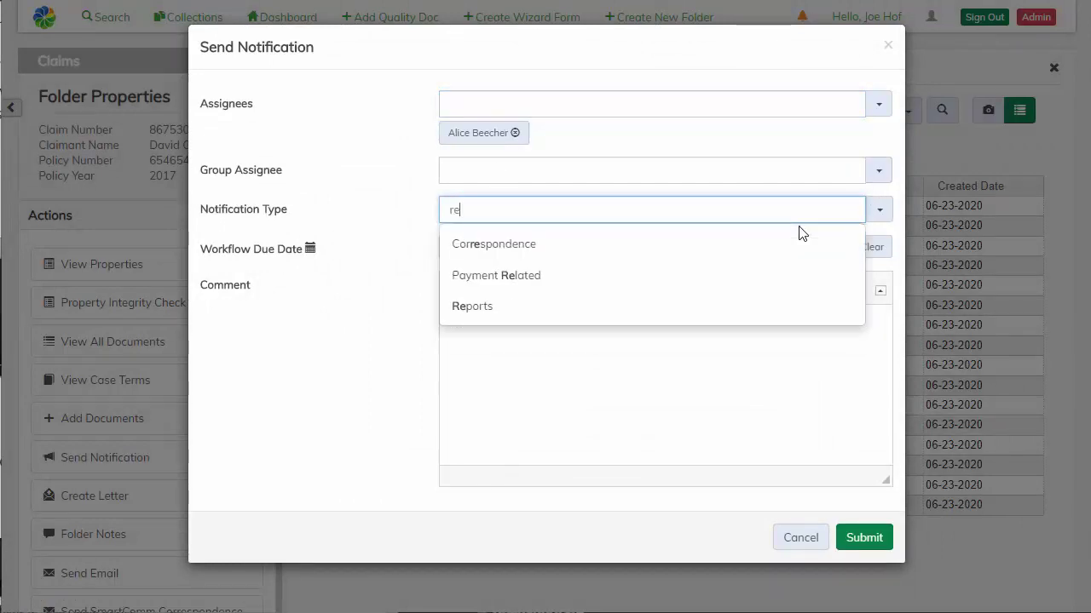
pyautogui.click(636, 307)
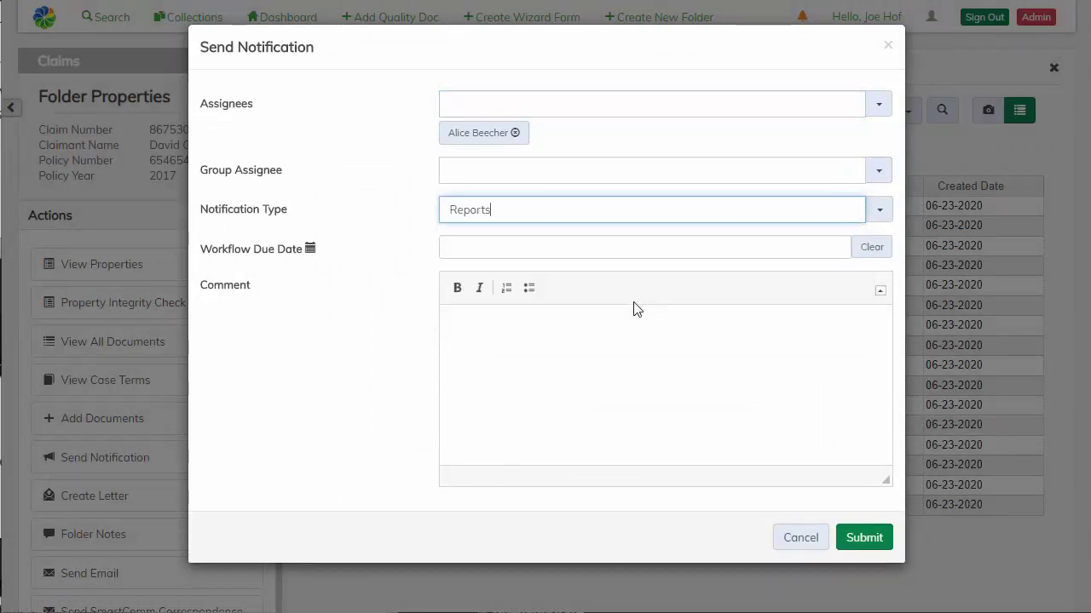
pyautogui.click(588, 251)
pyautogui.click(587, 385)
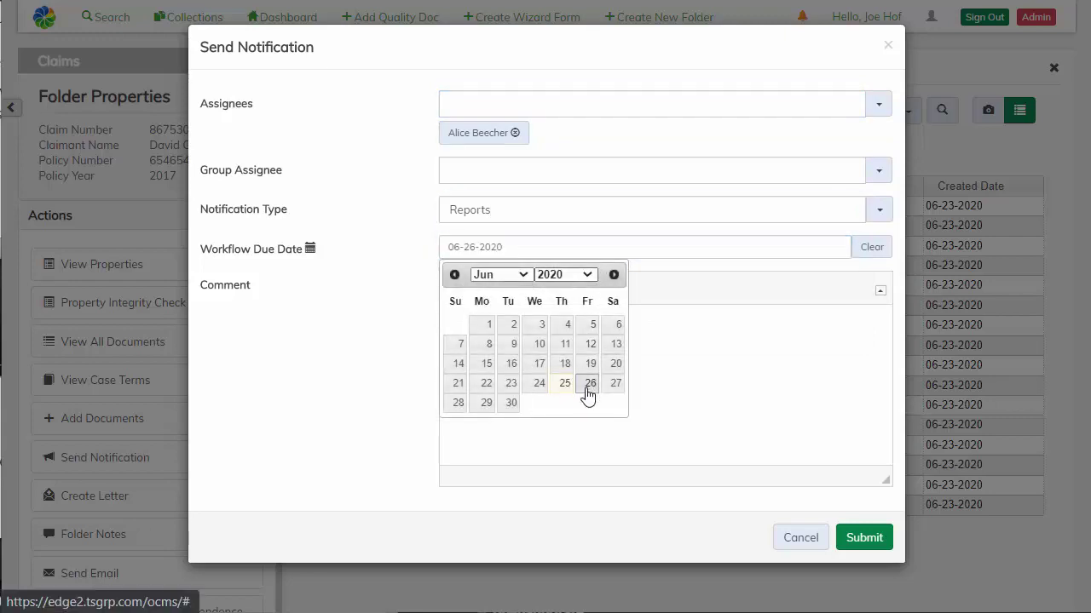
# - Enter a comment addressing the assignee by first name, "the police report has not been added.", submit the notification and close its dialog
pyautogui.click(593, 354)
pyautogui.write('ALice, the pol')
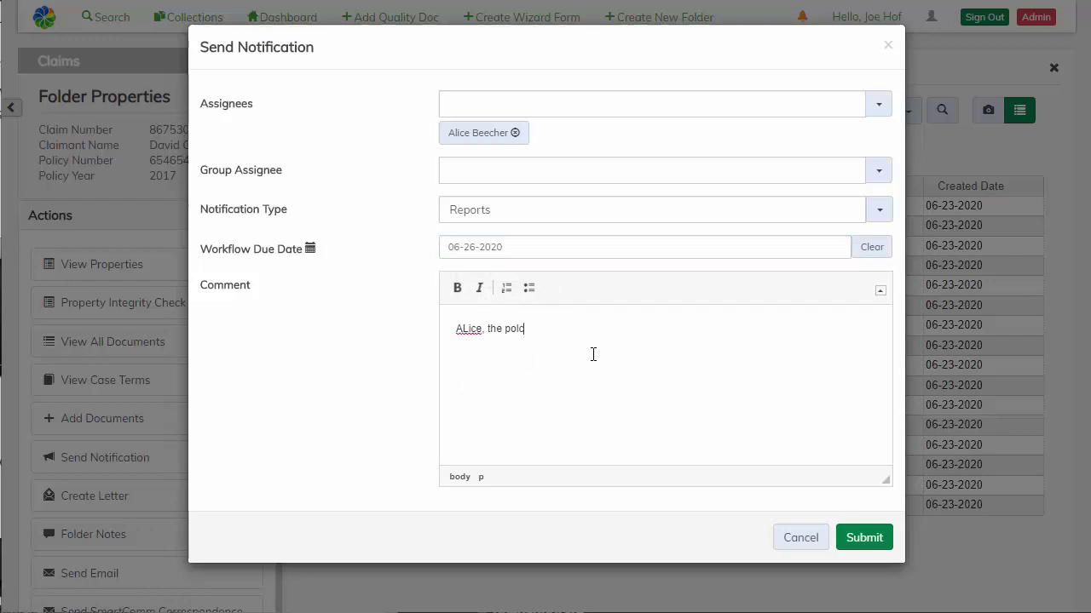
pyautogui.press('BackSpace')
pyautogui.press('BackSpace')
pyautogui.press('BackSpace')
pyautogui.press('BackSpace')
pyautogui.press('BackSpace')
pyautogui.press('BackSpace')
pyautogui.press('BackSpace')
pyautogui.press('BackSpace')
pyautogui.press('BackSpace')
pyautogui.press('BackSpace')
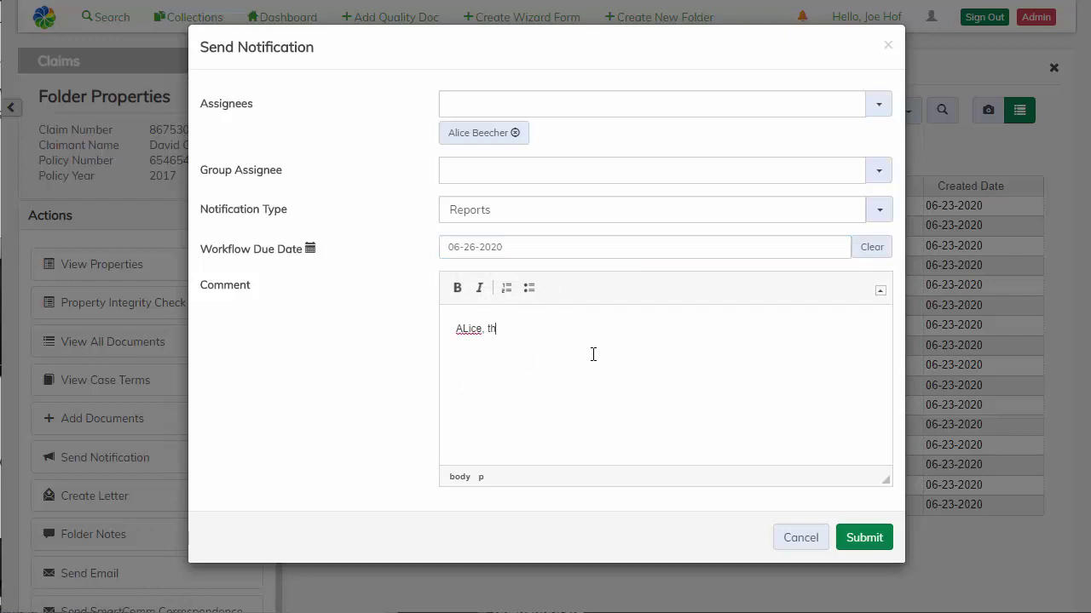
pyautogui.write('lice, the police report has not ')
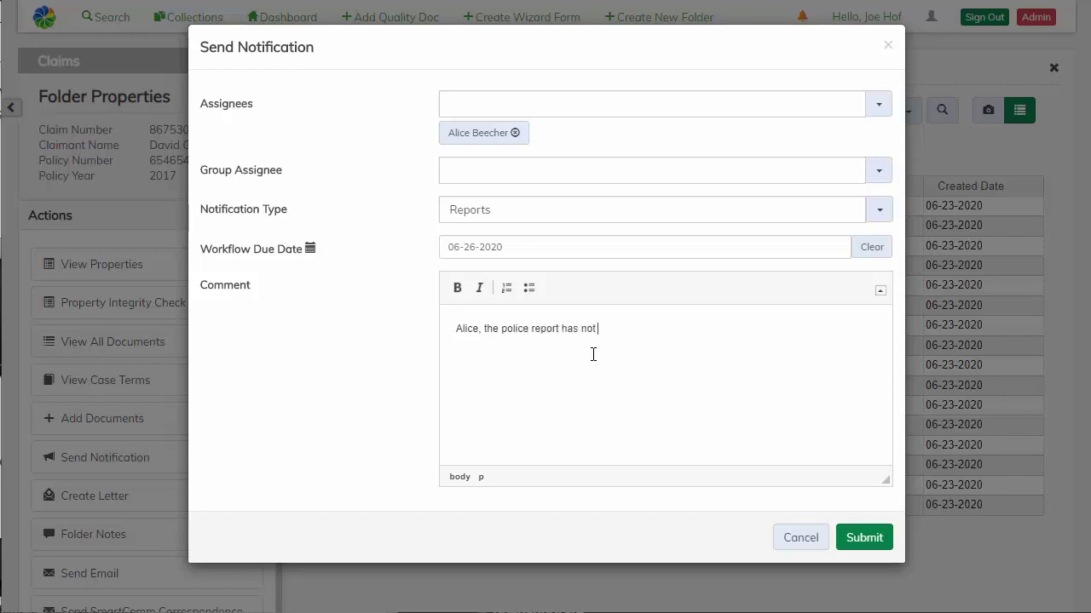
pyautogui.write('been added.')
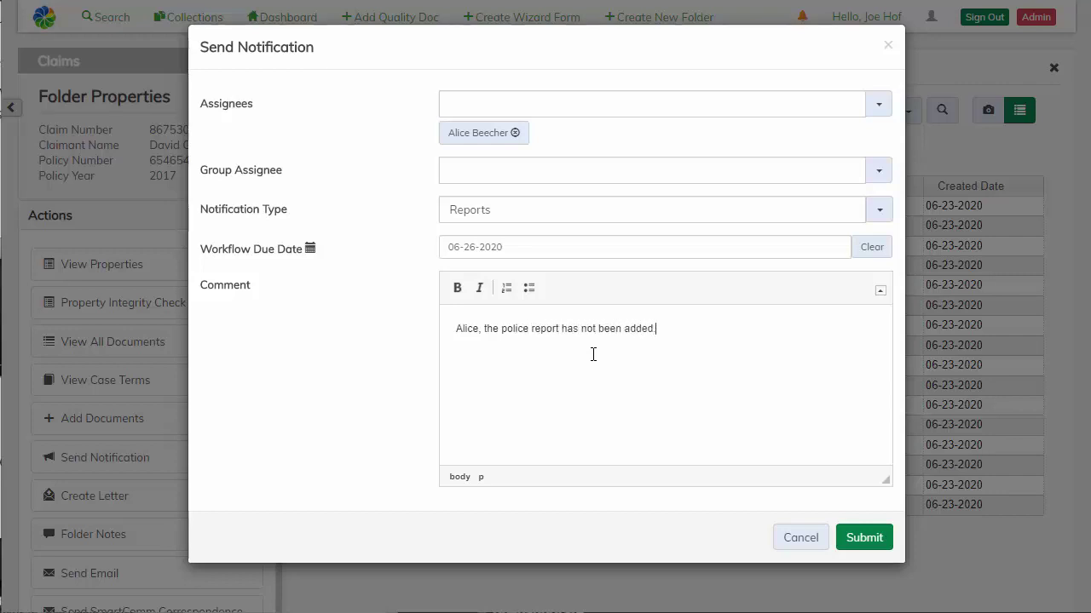
pyautogui.click(849, 546)
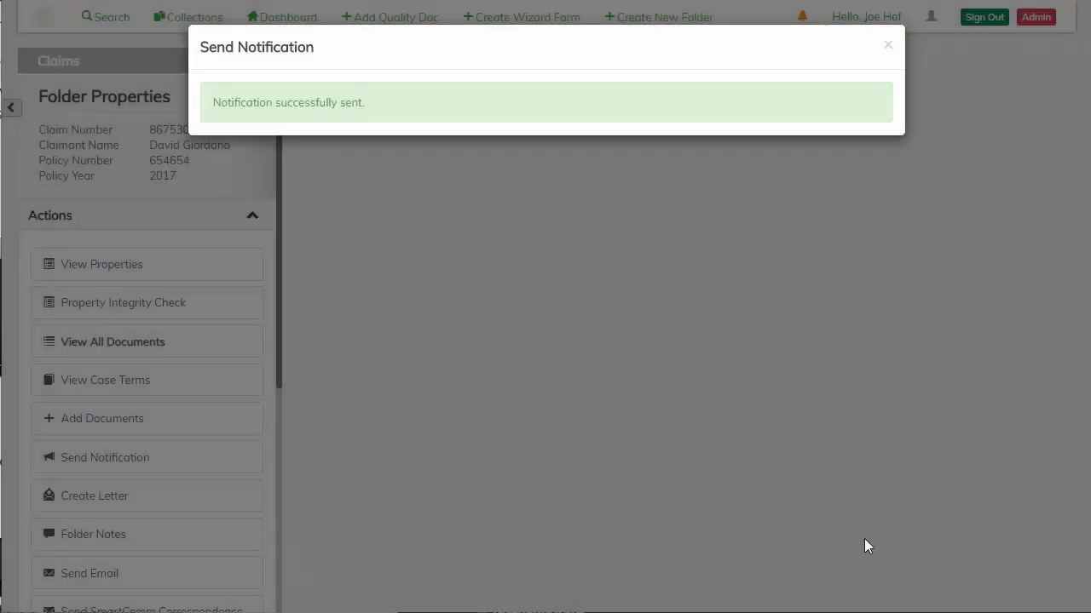
pyautogui.click(890, 48)
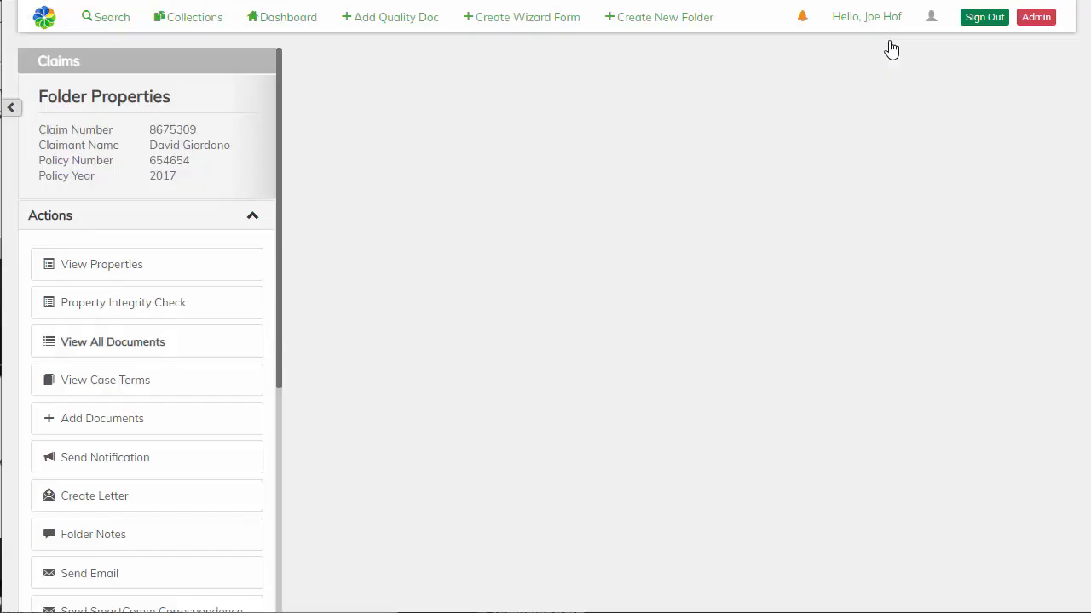
# - Check the claim's full document list, and mark the automated Images notification and the police report reminder as complete
pyautogui.click(174, 345)
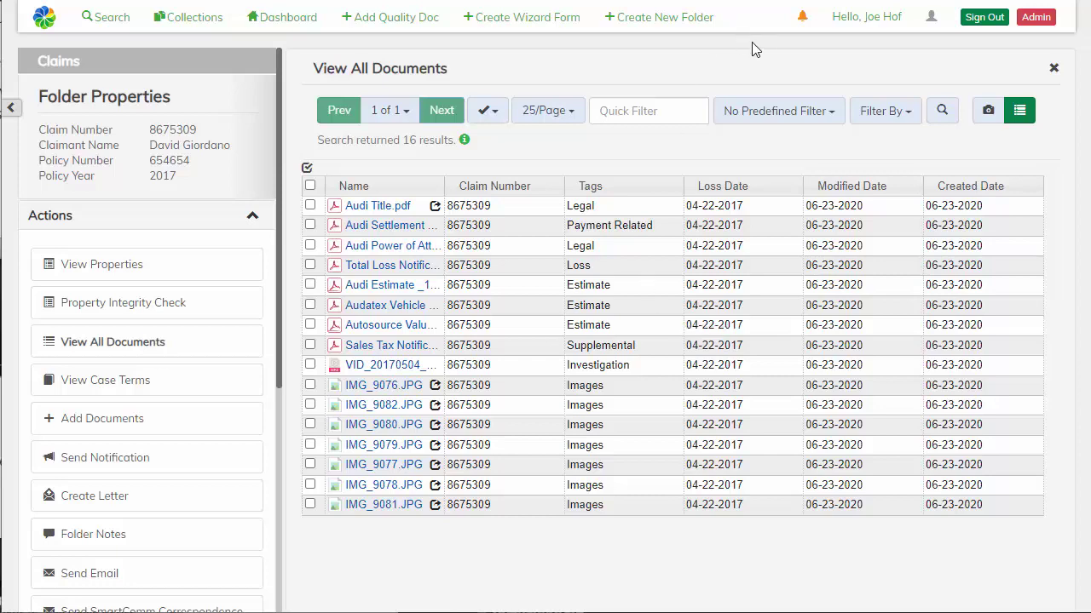
pyautogui.click(803, 32)
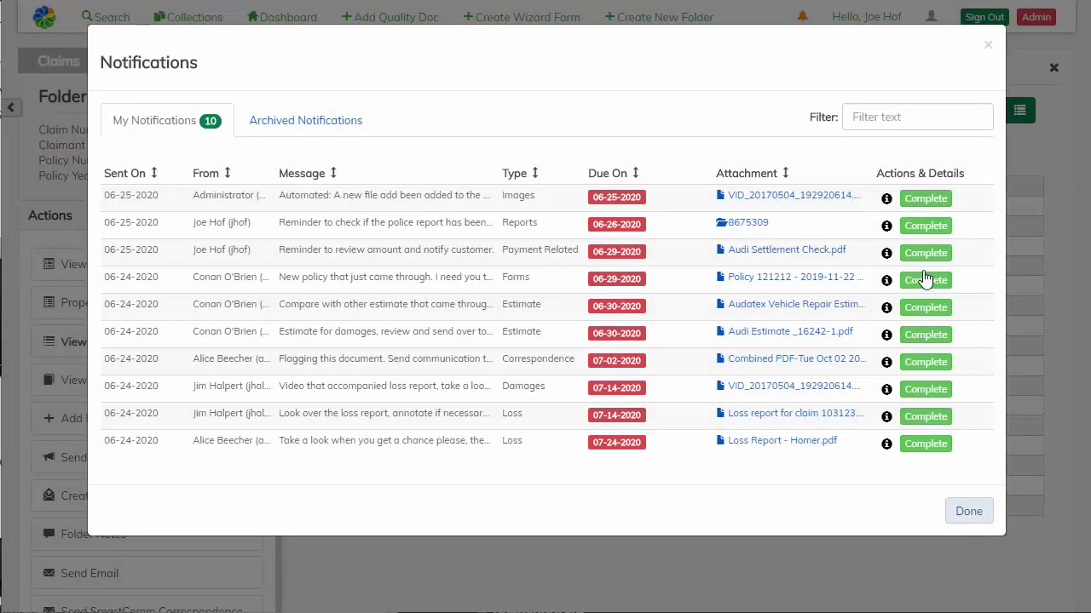
pyautogui.click(935, 202)
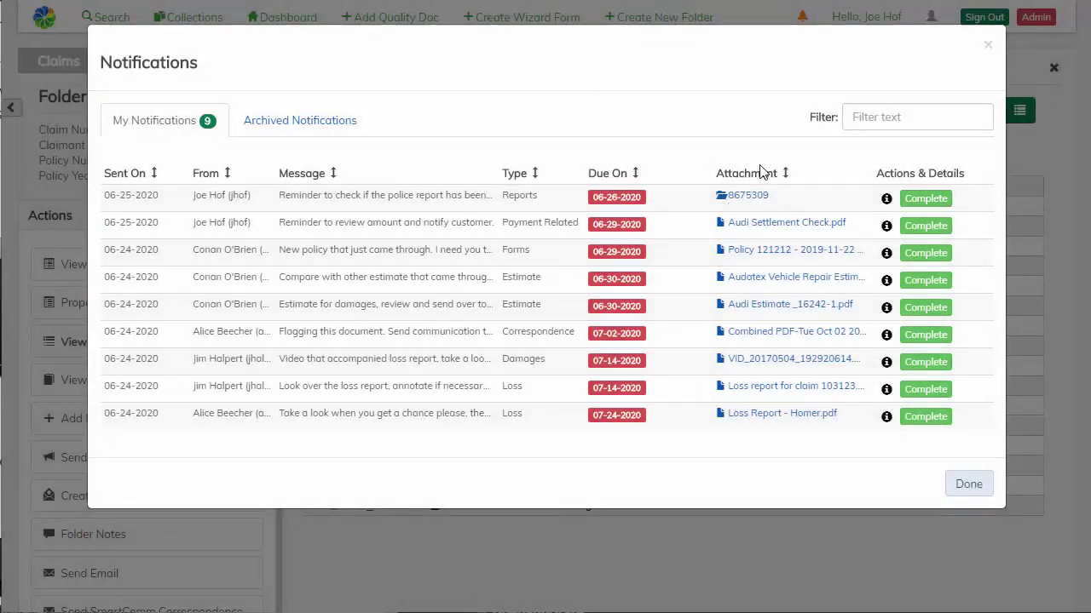
pyautogui.click(886, 200)
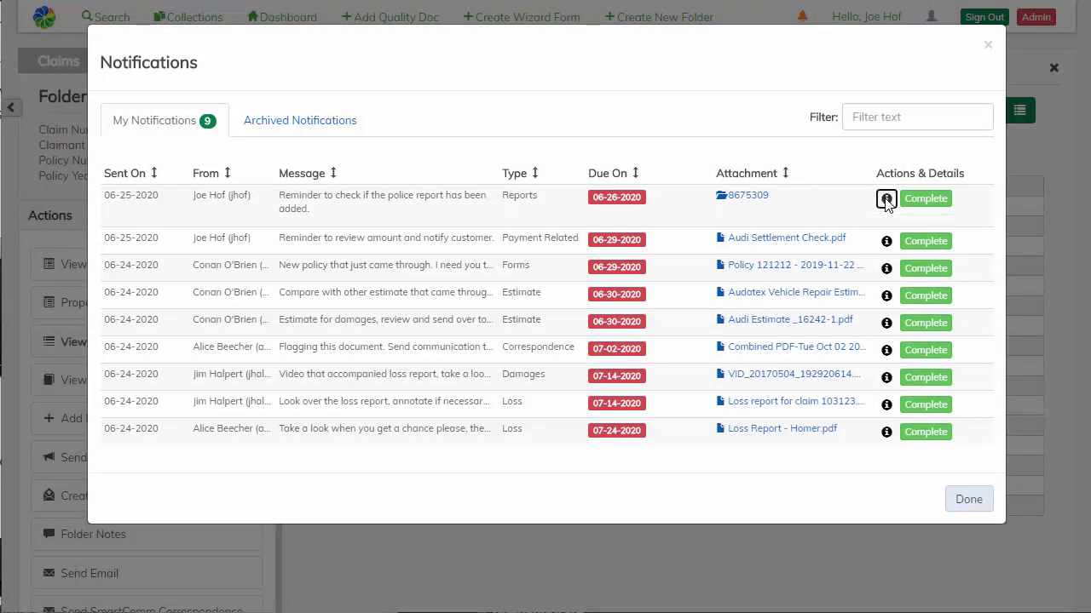
pyautogui.click(904, 203)
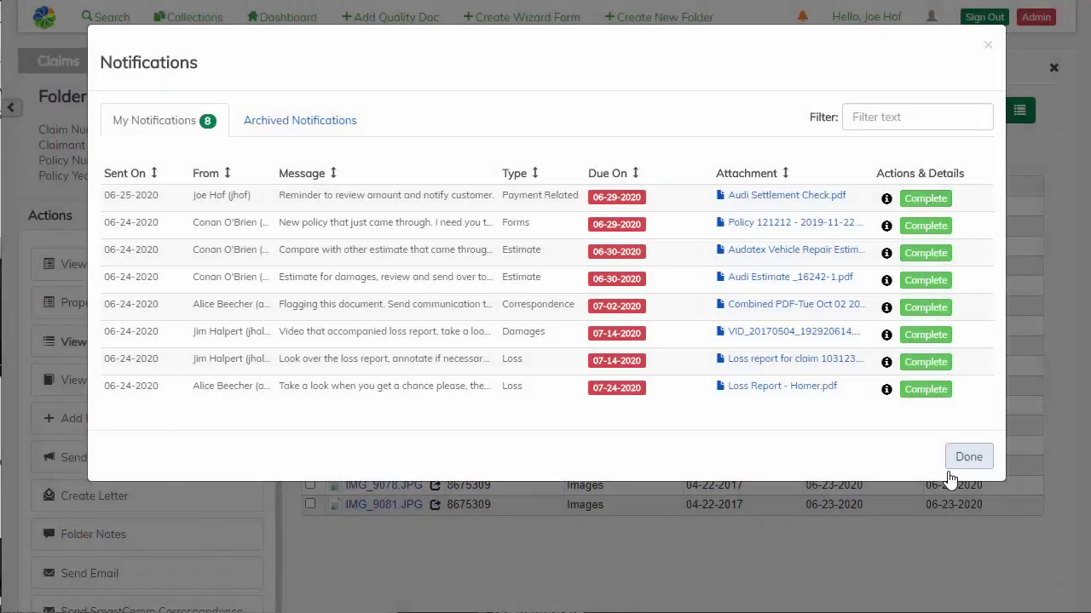